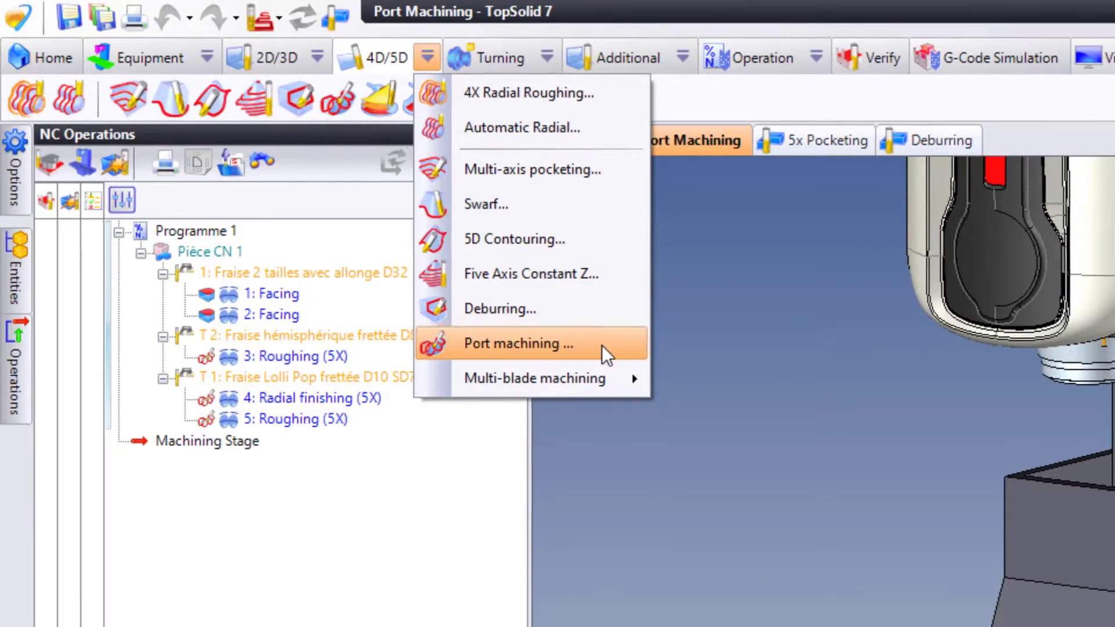
Start port machining on the part and play the roughing and radial finishing simulation.
left_click(577, 343)
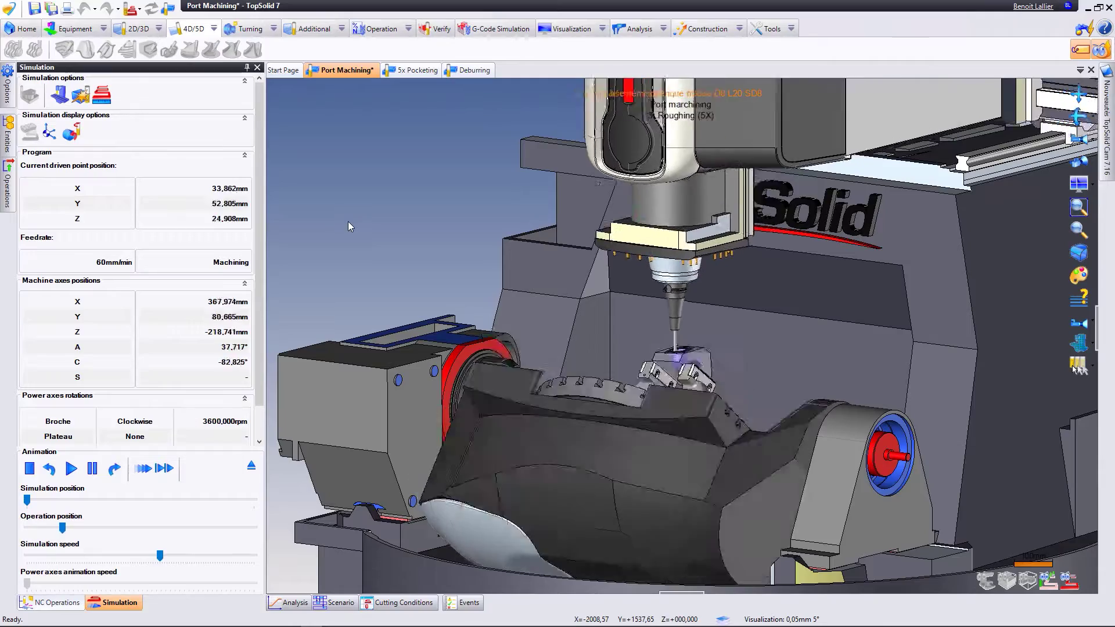
scroll(782, 333, "up", 5)
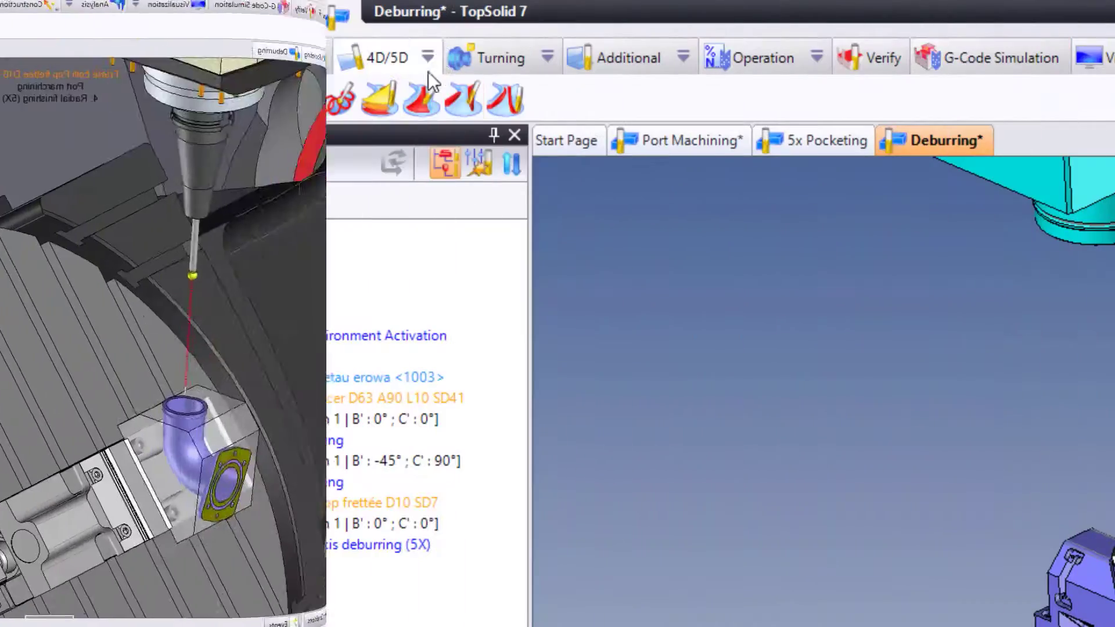
left_click(427, 58)
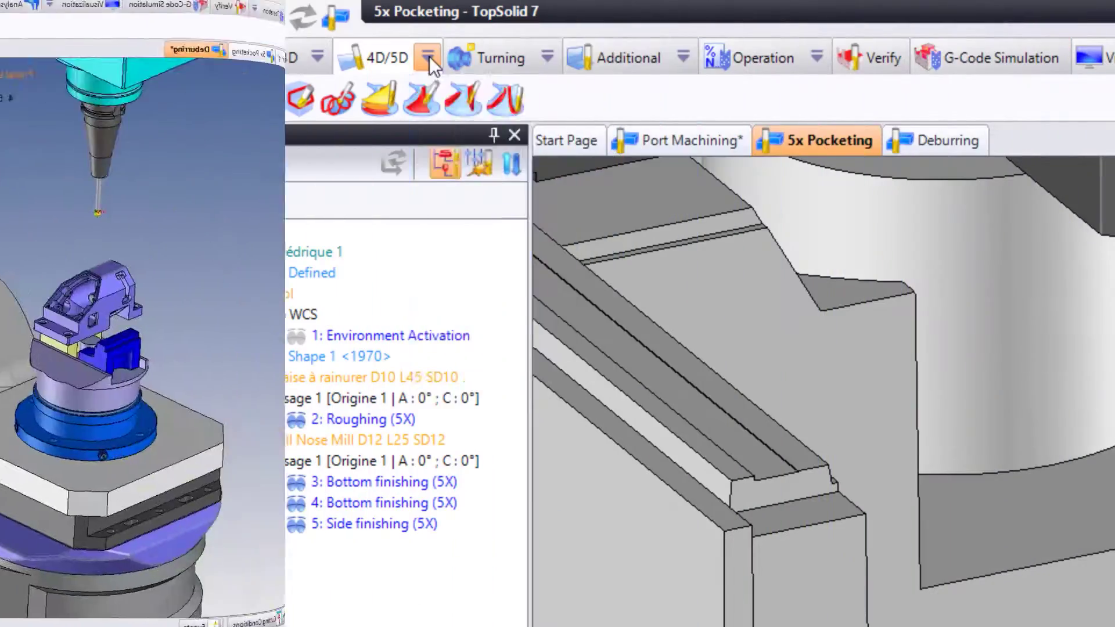
Start multi-axis pocketing and step its simulation through the bottom and side finishing operations.
left_click(427, 57)
left_click(608, 168)
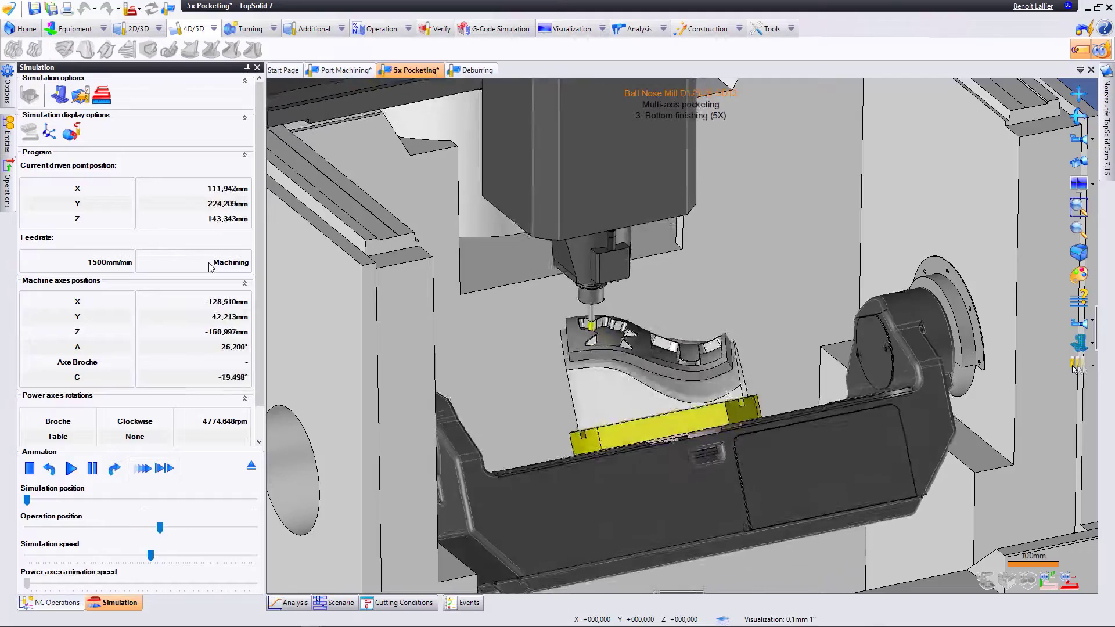
left_click(163, 468)
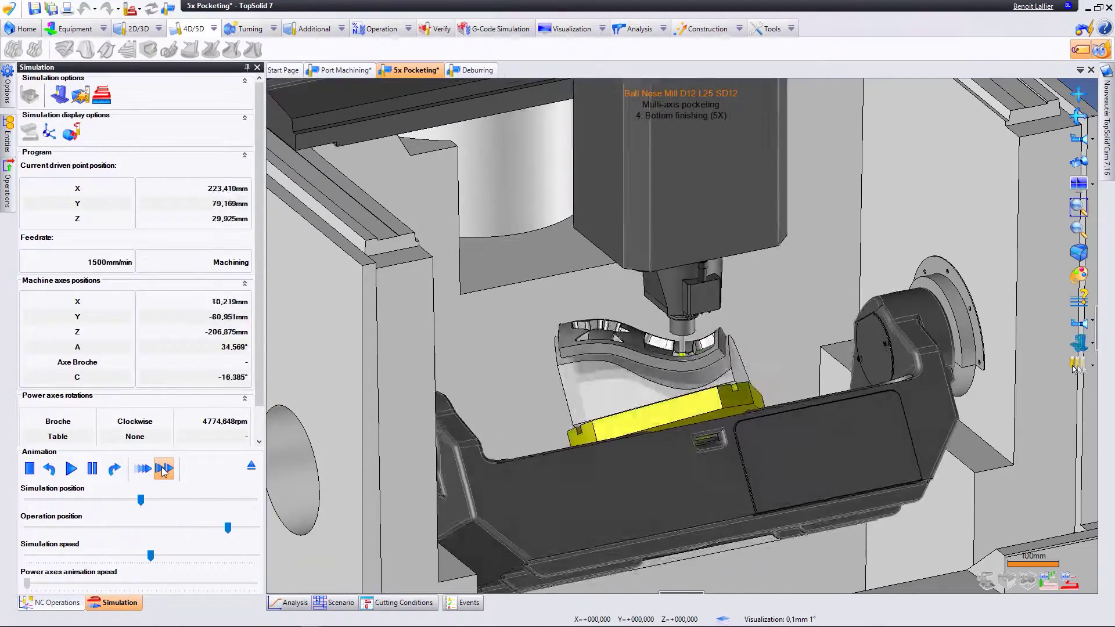
left_click(163, 468)
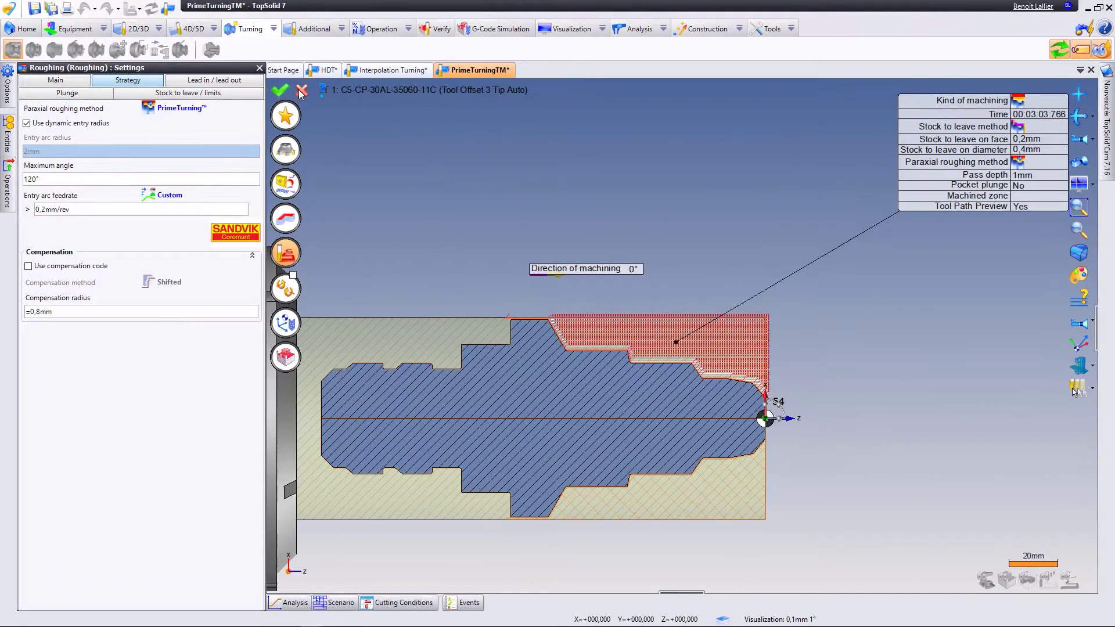
Validate the PrimeTurning Roughing settings so its simulation plays.
left_click(280, 89)
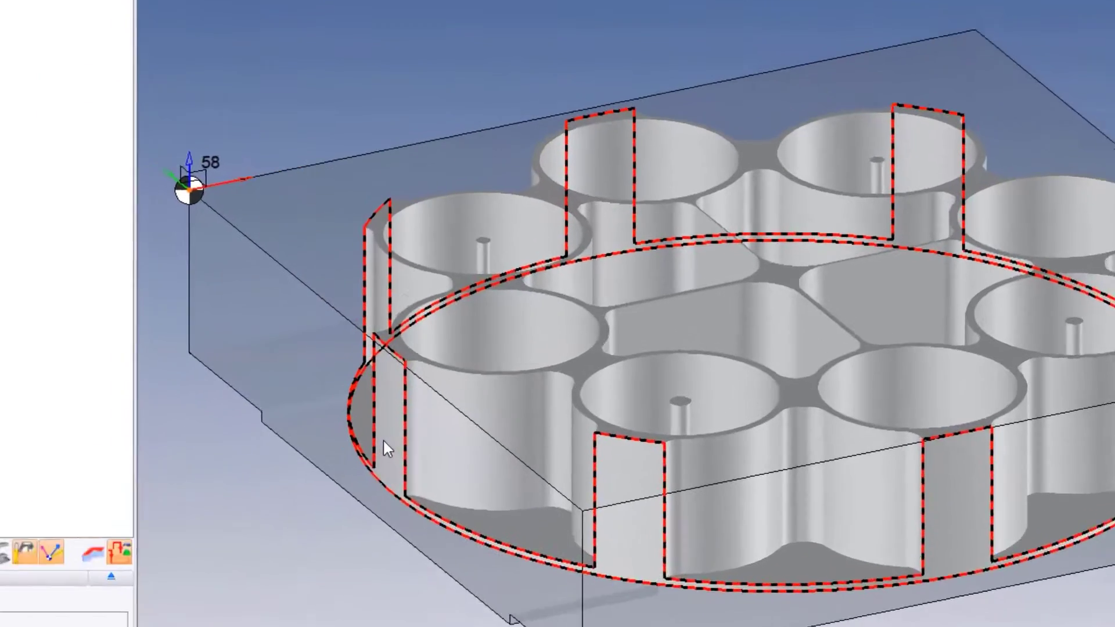
Start a Contour Roughing on the part and turn off Islands facing.
right_click(451, 396)
left_click(472, 314)
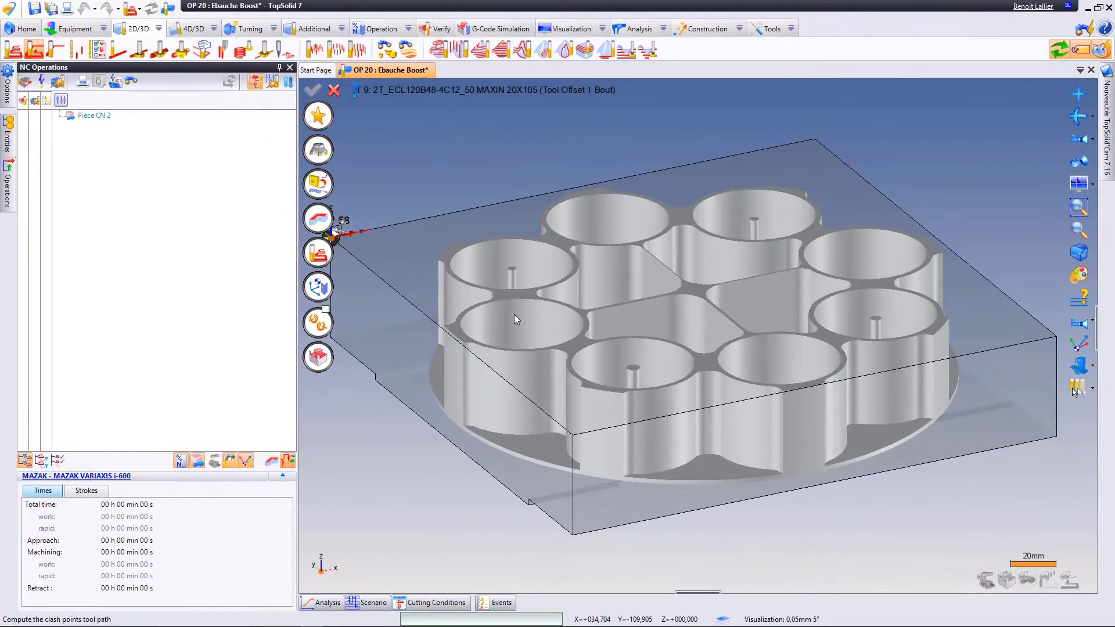
left_click(318, 253)
left_click(56, 106)
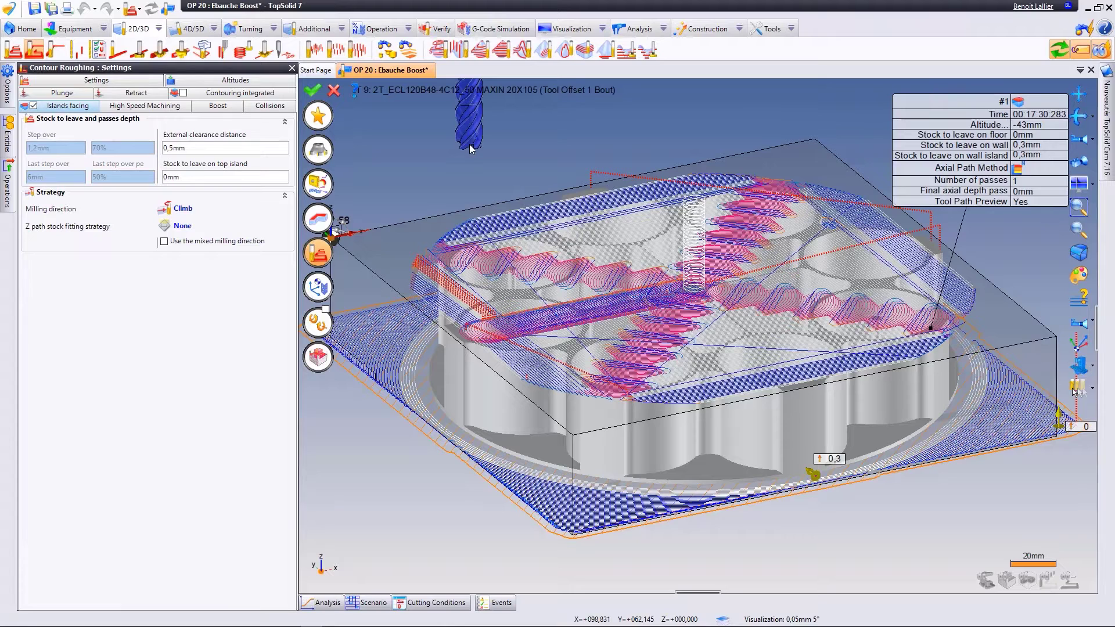
left_click(33, 106)
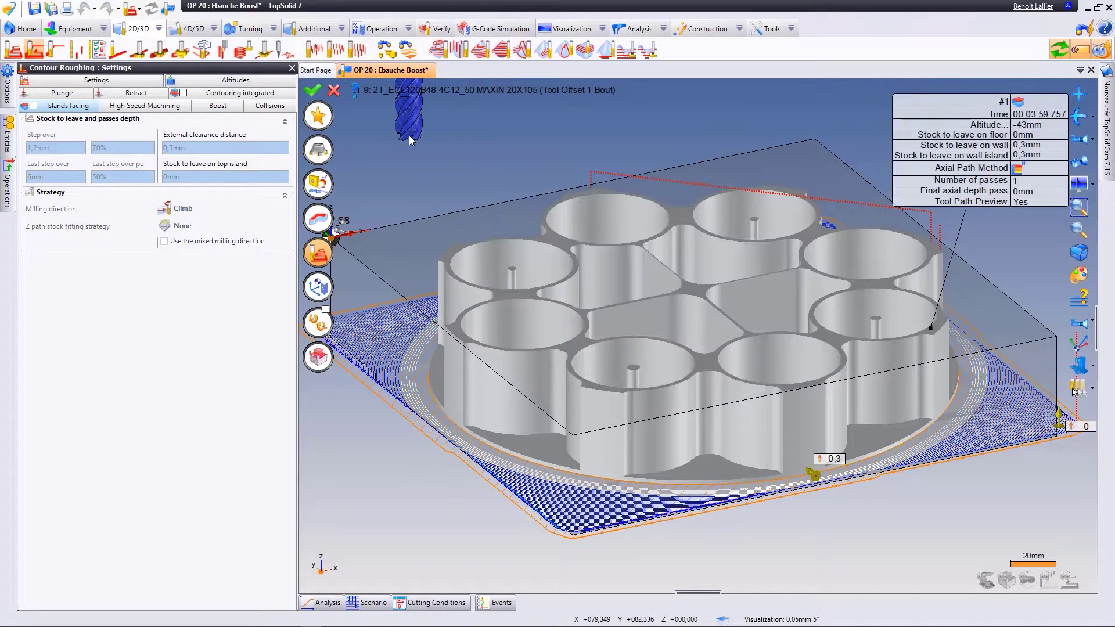
Replace the contour roughing geometry with a single side face of the part.
left_click(319, 220)
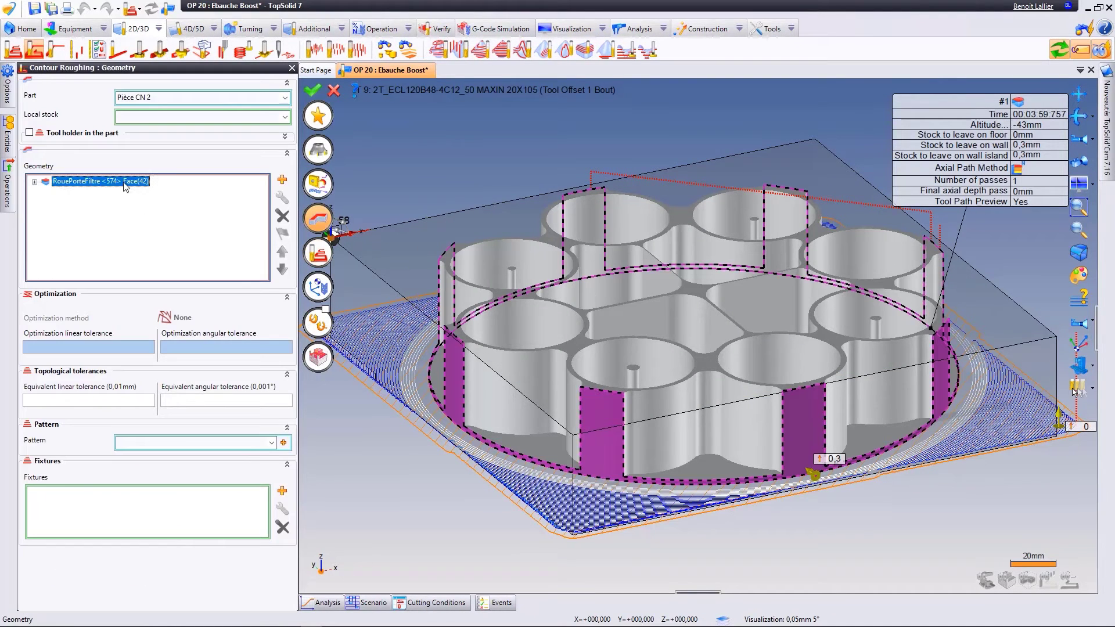
left_click(281, 217)
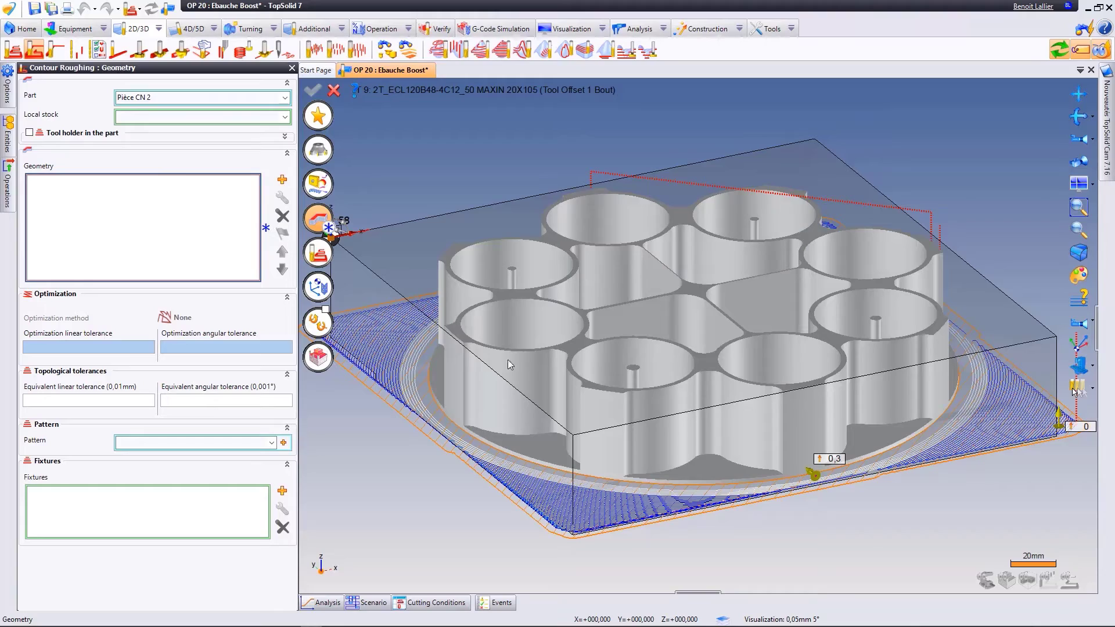
left_click(509, 400)
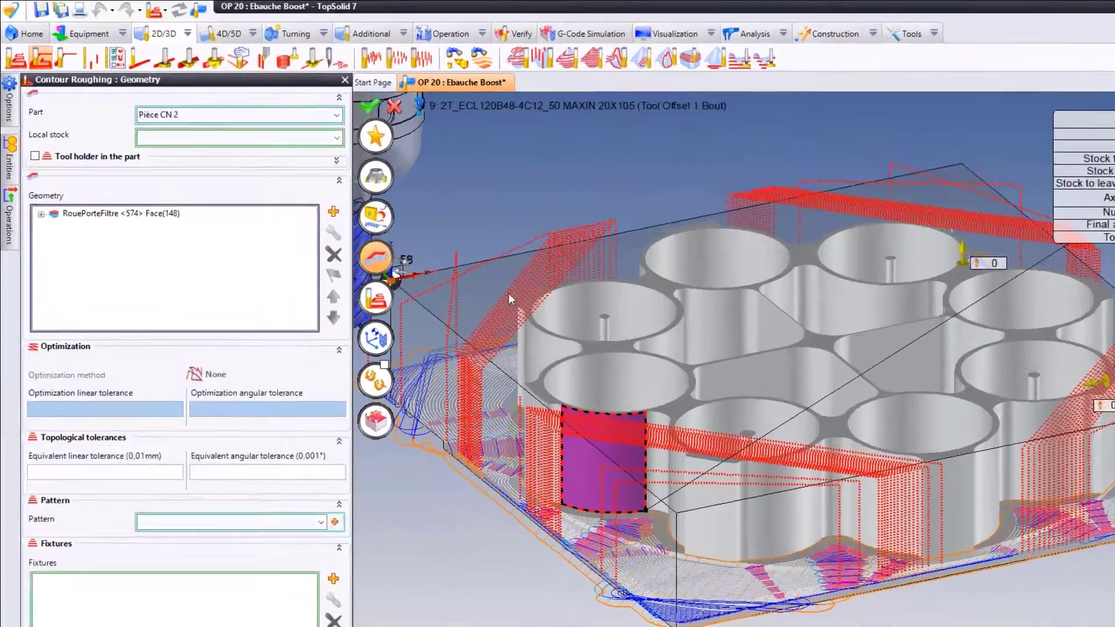
left_click(318, 253)
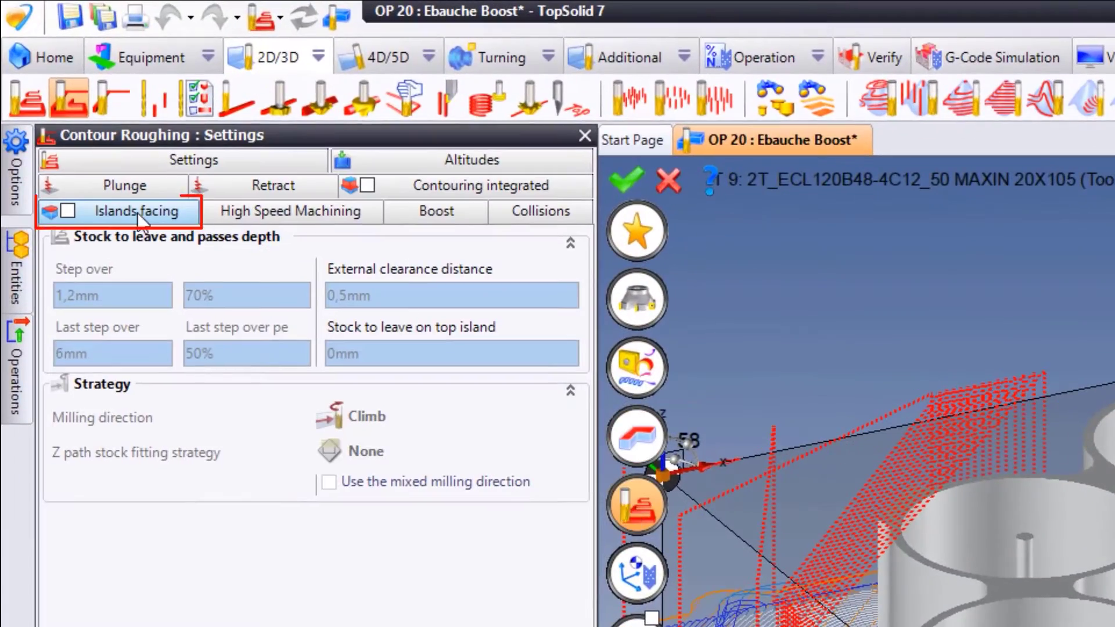
Re-enable Islands facing, turn on Contouring integrated, and validate the contour roughing.
left_click(69, 211)
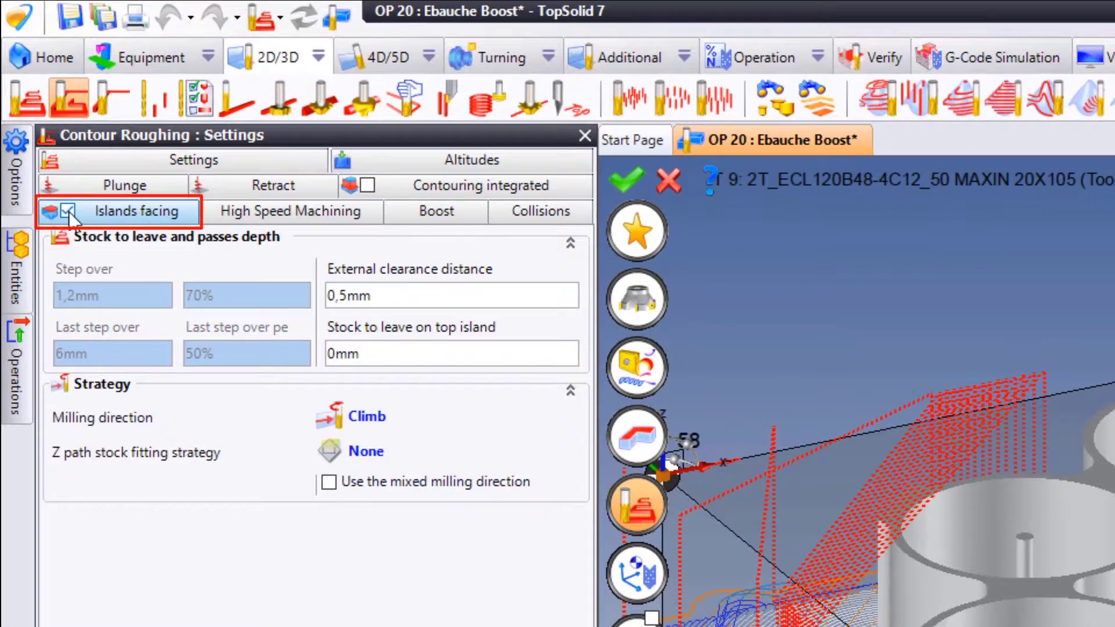
left_click(481, 186)
left_click(367, 187)
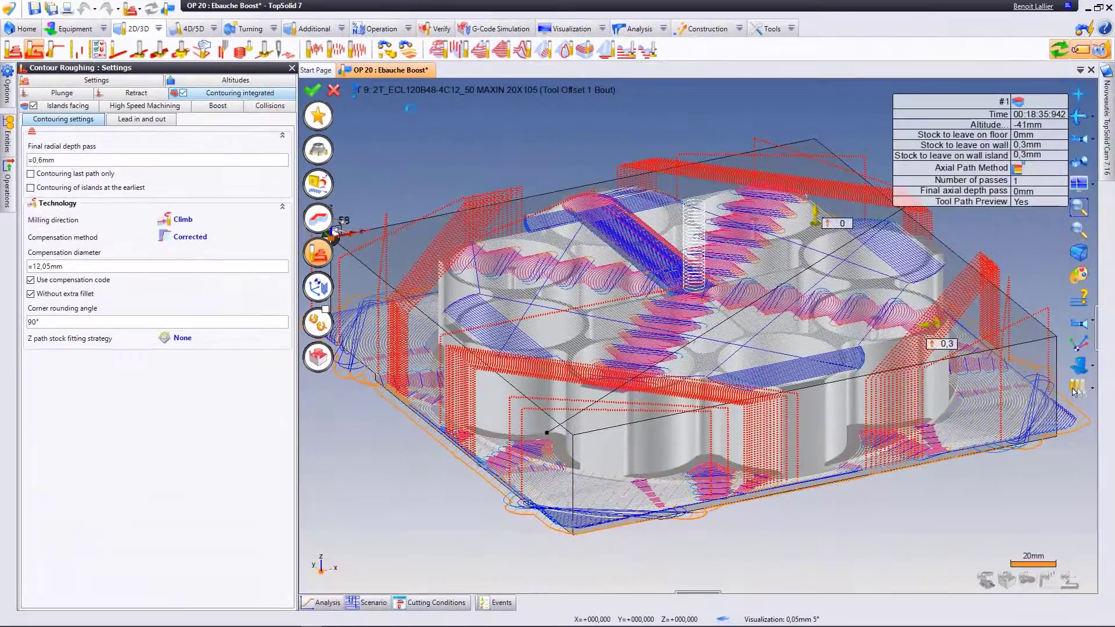
left_click(313, 91)
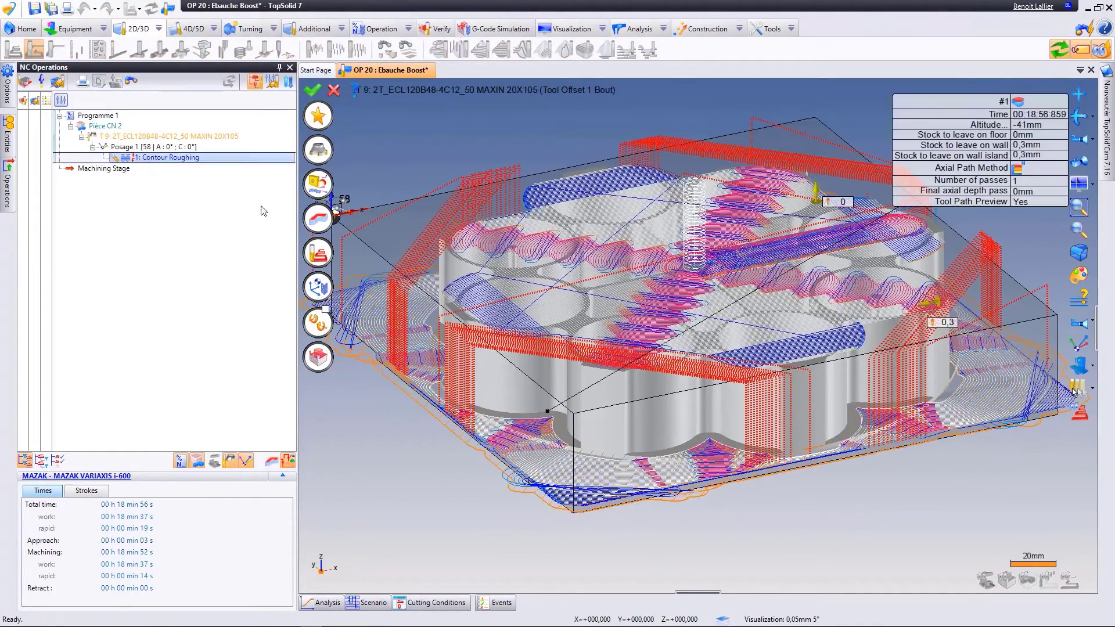
Change the contour roughing geometry to the outer contour faces and revalidate it.
left_click(282, 216)
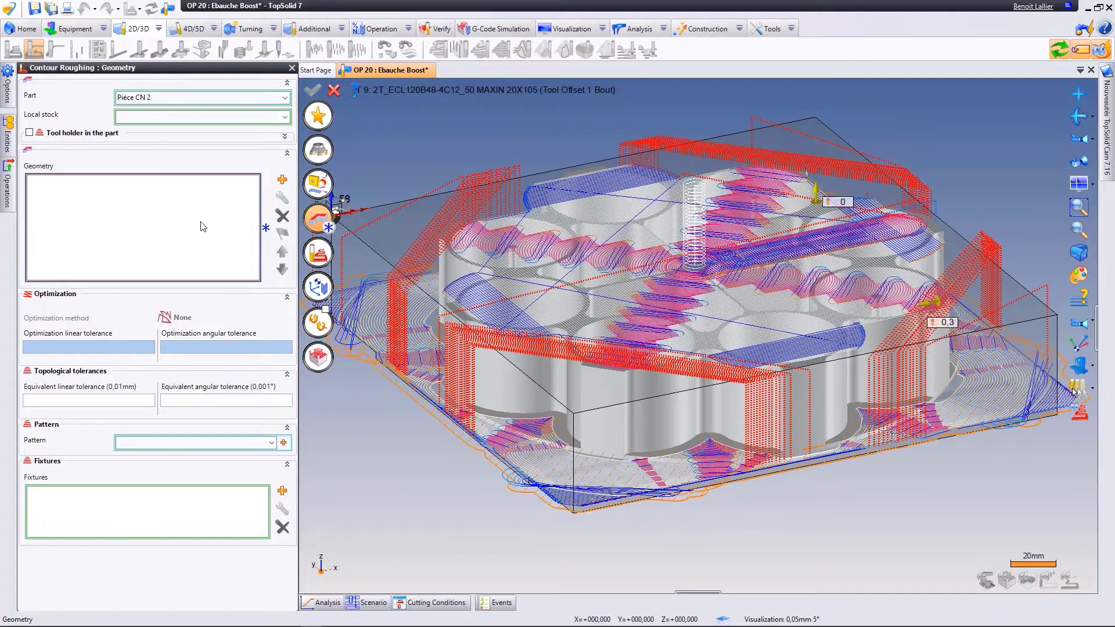
left_click(607, 395)
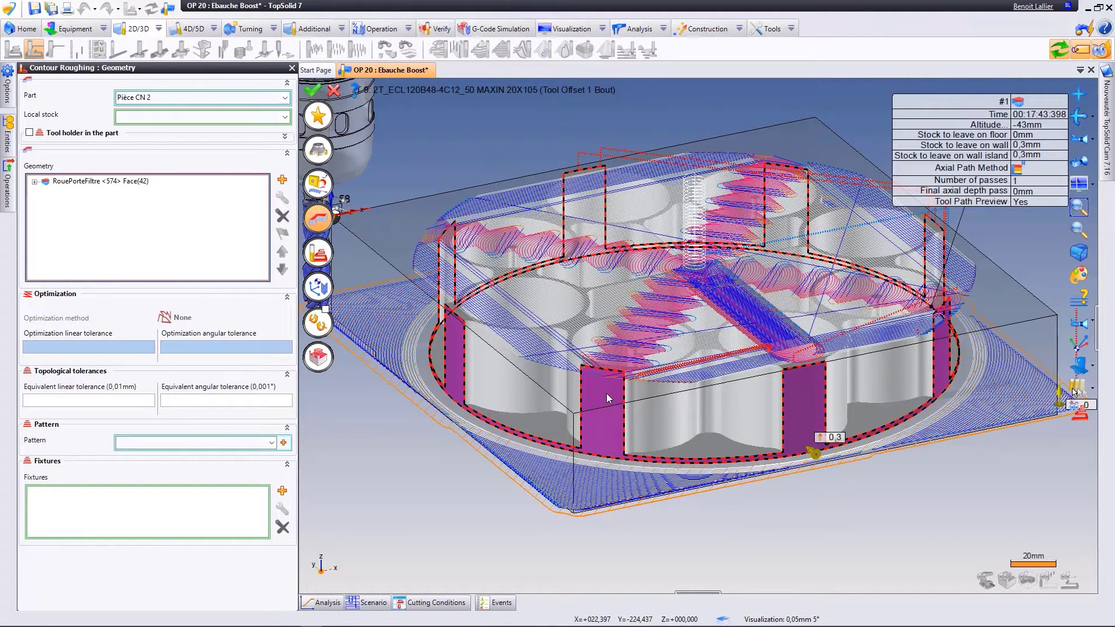
left_click(313, 91)
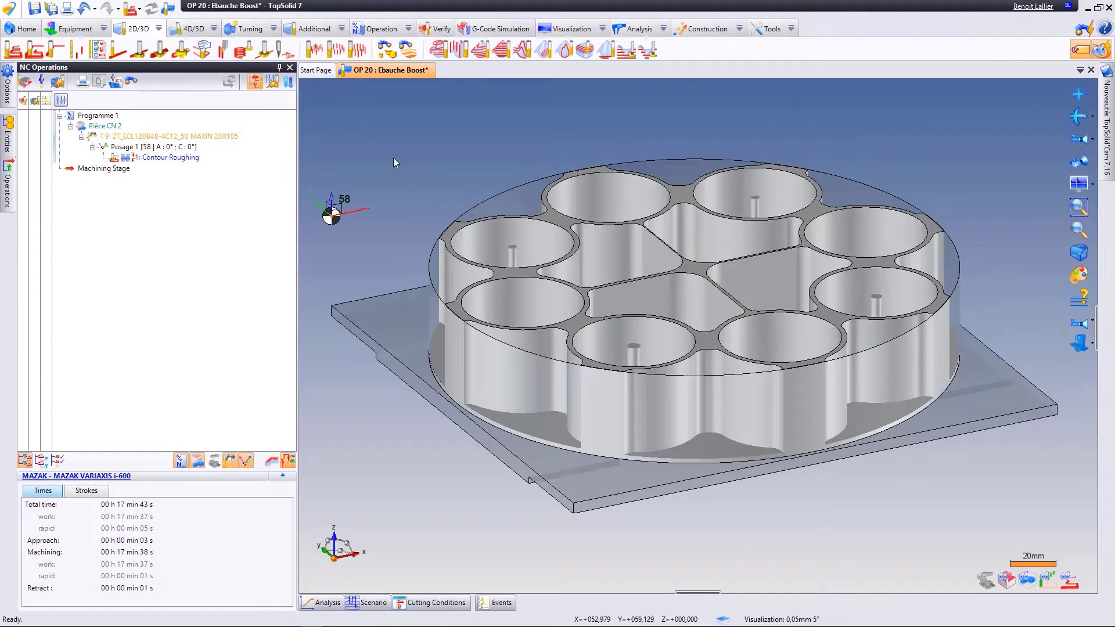
Start another Contour Roughing on the part face, view it top-down, then close it.
right_click(778, 405)
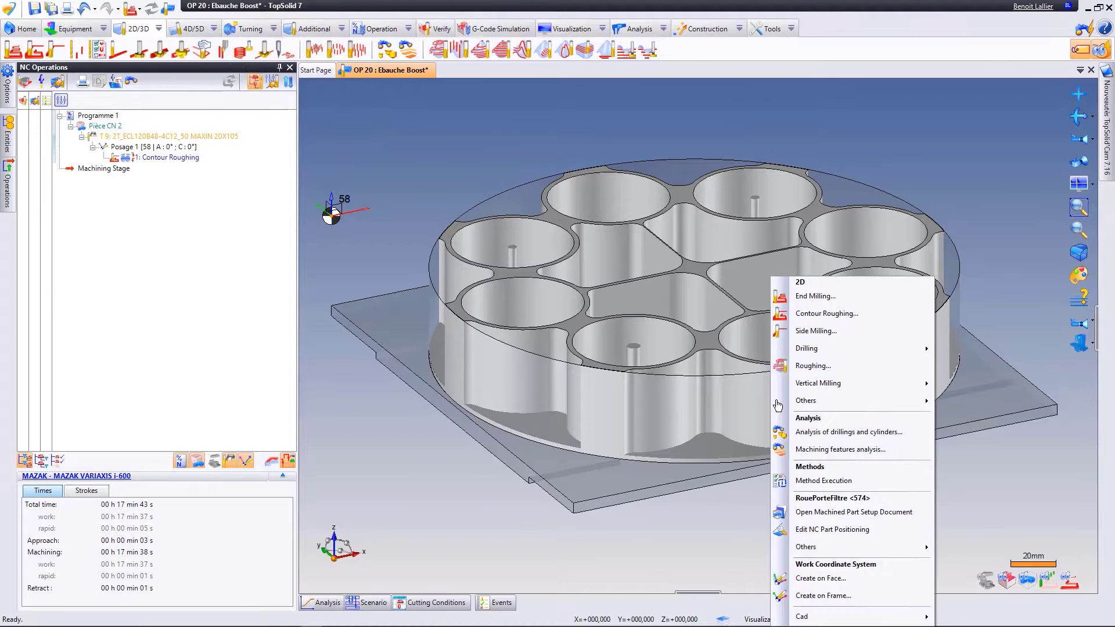
left_click(822, 315)
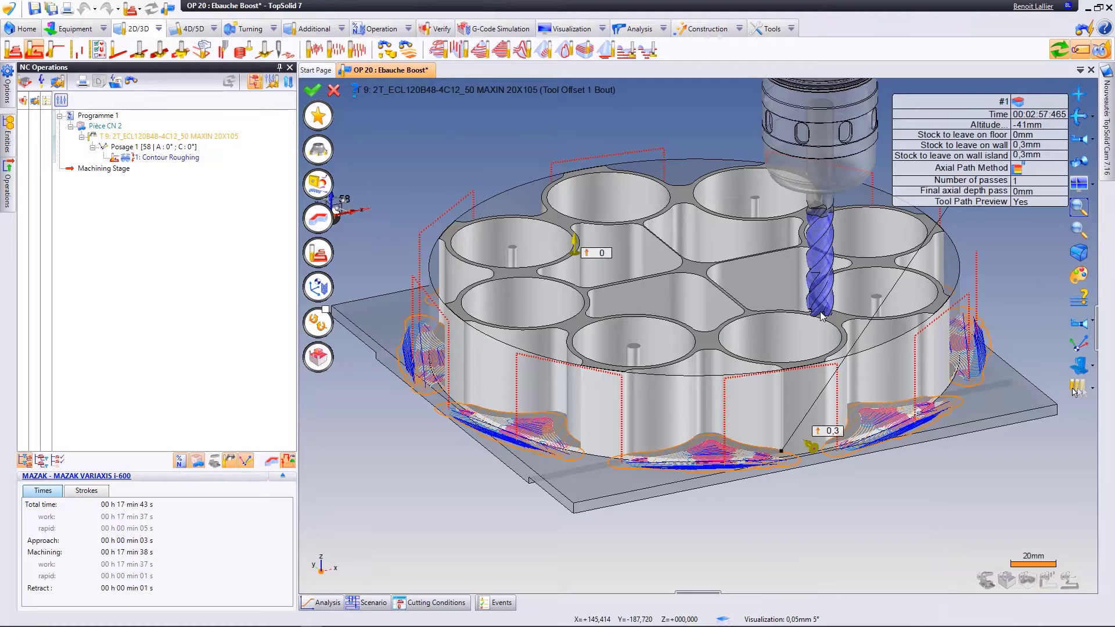
mouse_move(604, 293)
middle_mouse_down()
mouse_move(904, 268)
mouse_move(340, 208)
middle_mouse_up()
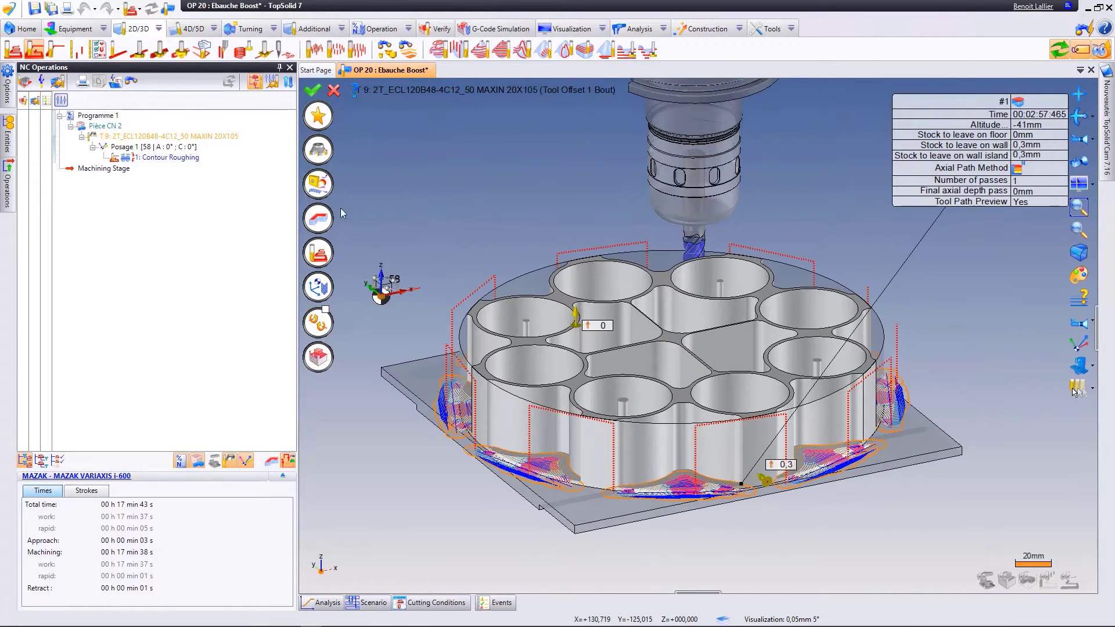
left_click(334, 91)
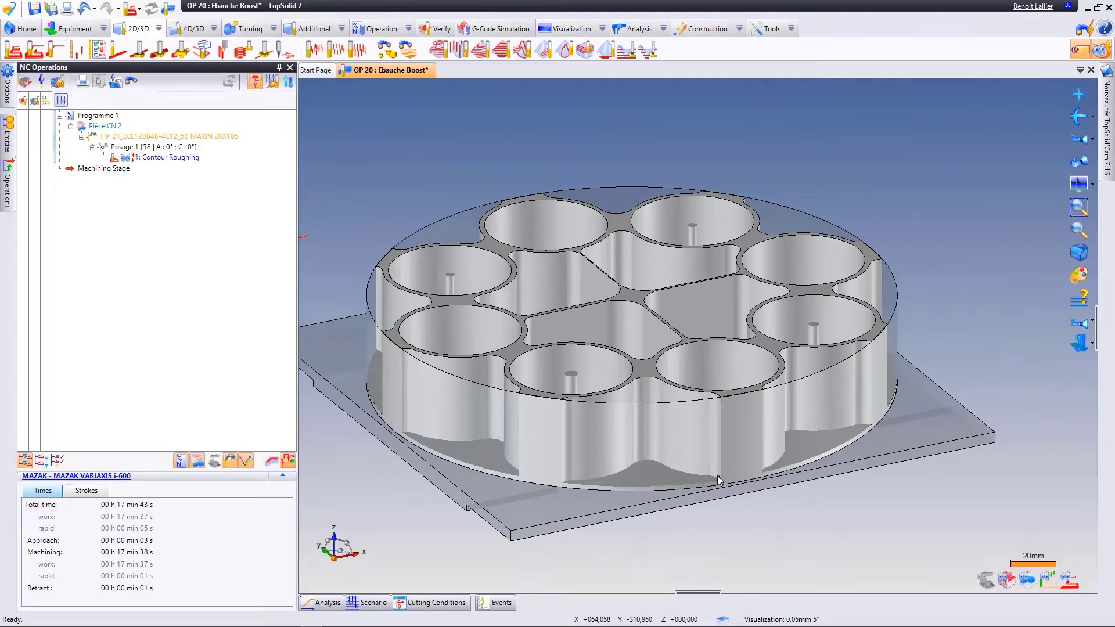
Create a Contour Roughing on the round part's outer wall and validate it.
right_click(405, 427)
left_click(390, 212)
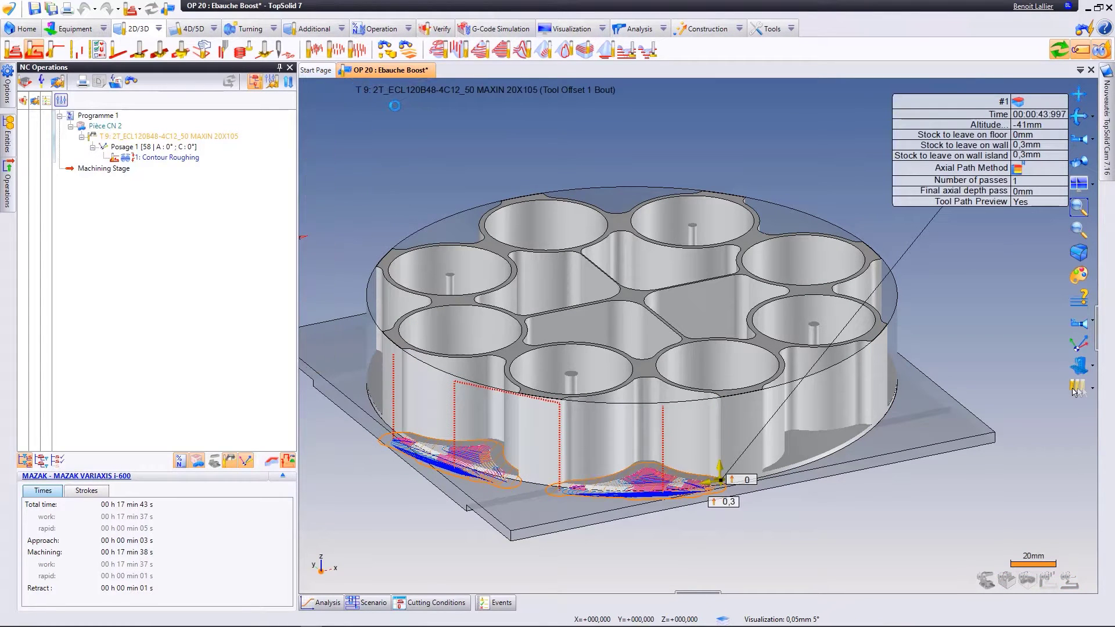
left_click(1075, 388)
Play the contour roughing simulation, then start Grinding by facing in the Grinding document.
right_click(168, 168)
left_click(291, 136)
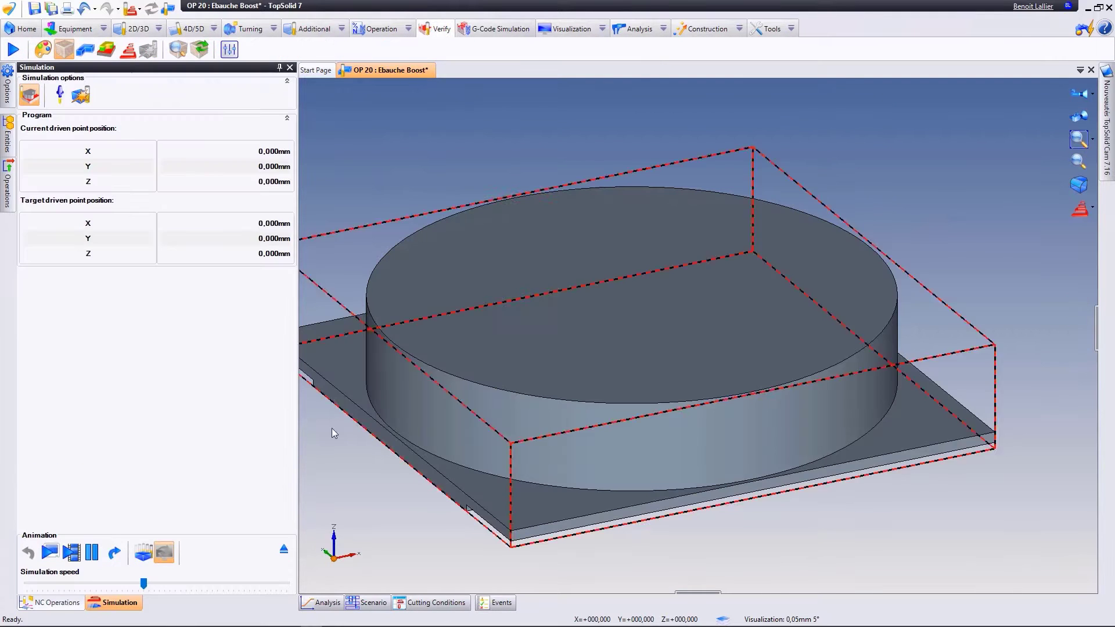
left_click(72, 556)
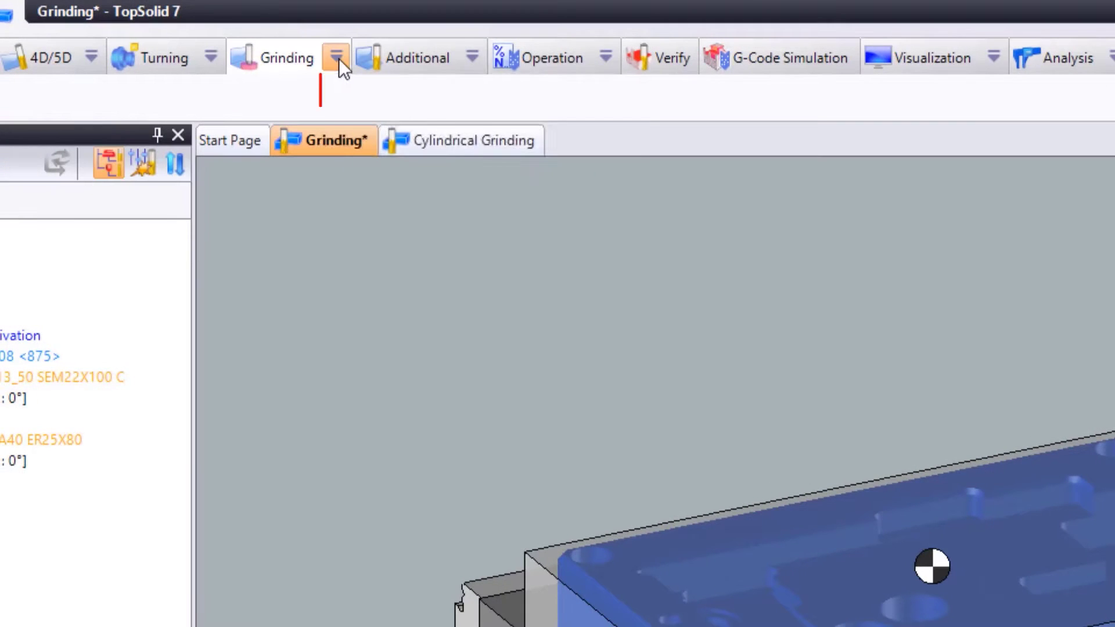
left_click(337, 58)
left_click(383, 194)
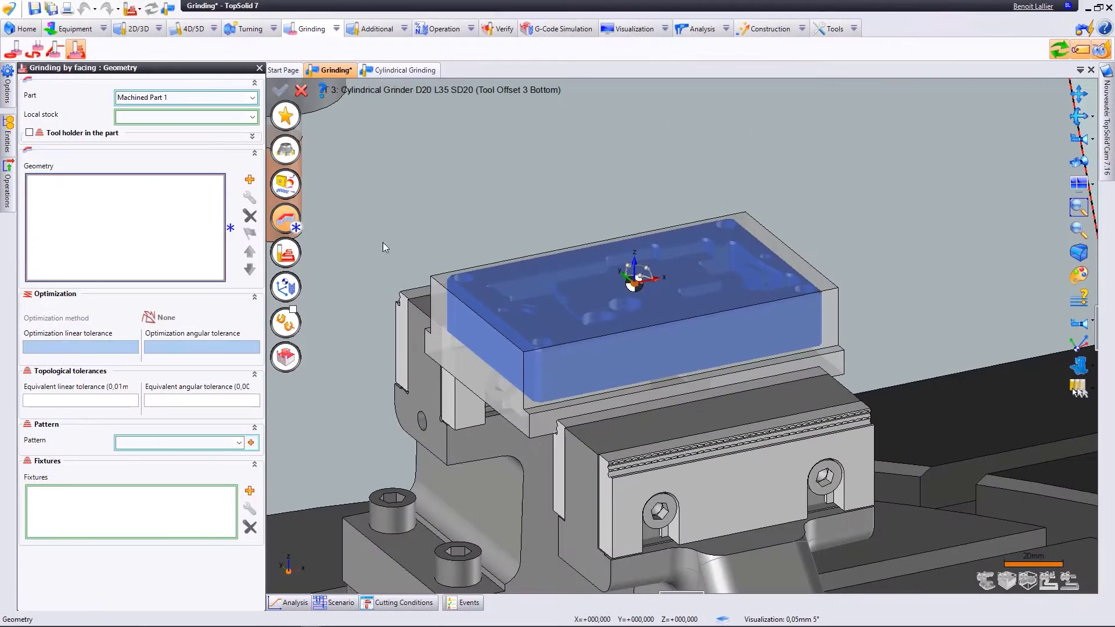
Select the block's top face for grinding by facing and set out-and-back to Alternate.
left_click(493, 270)
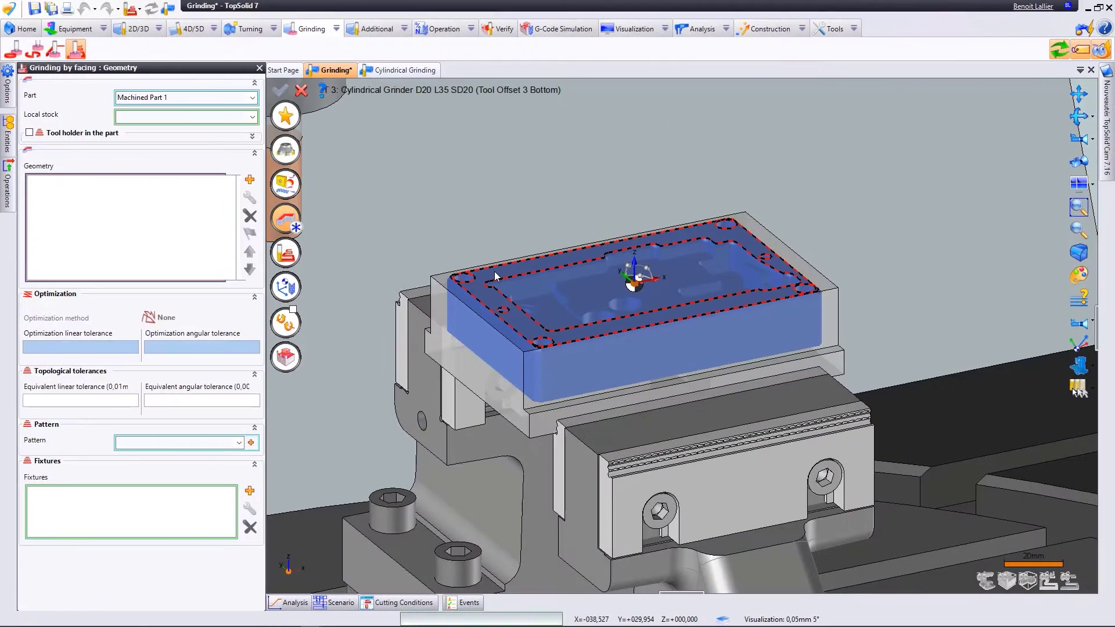
left_click(287, 255)
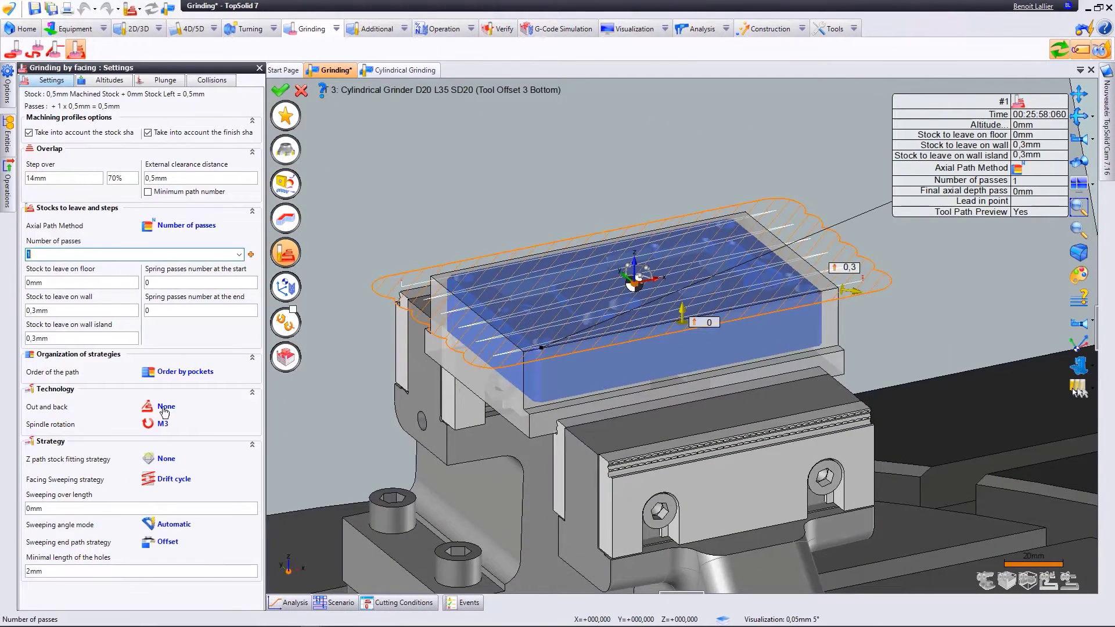
type("2")
left_click(166, 406)
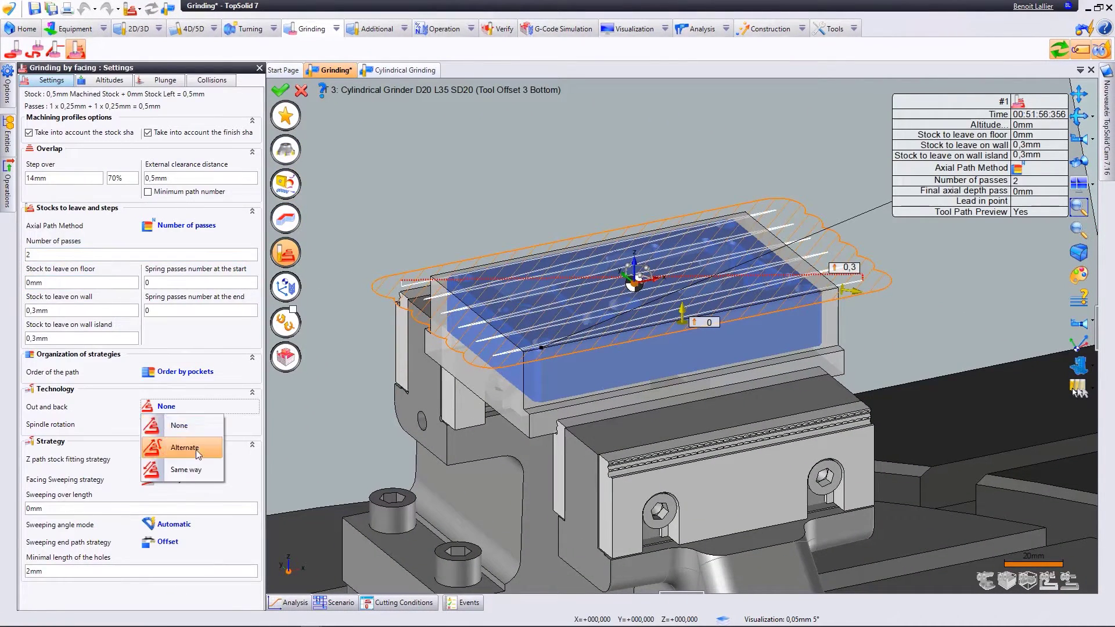
left_click(174, 430)
Keep Drift cycle sweeping with Alternate out-and-back, validate, and begin grinding by contouring.
left_click(174, 478)
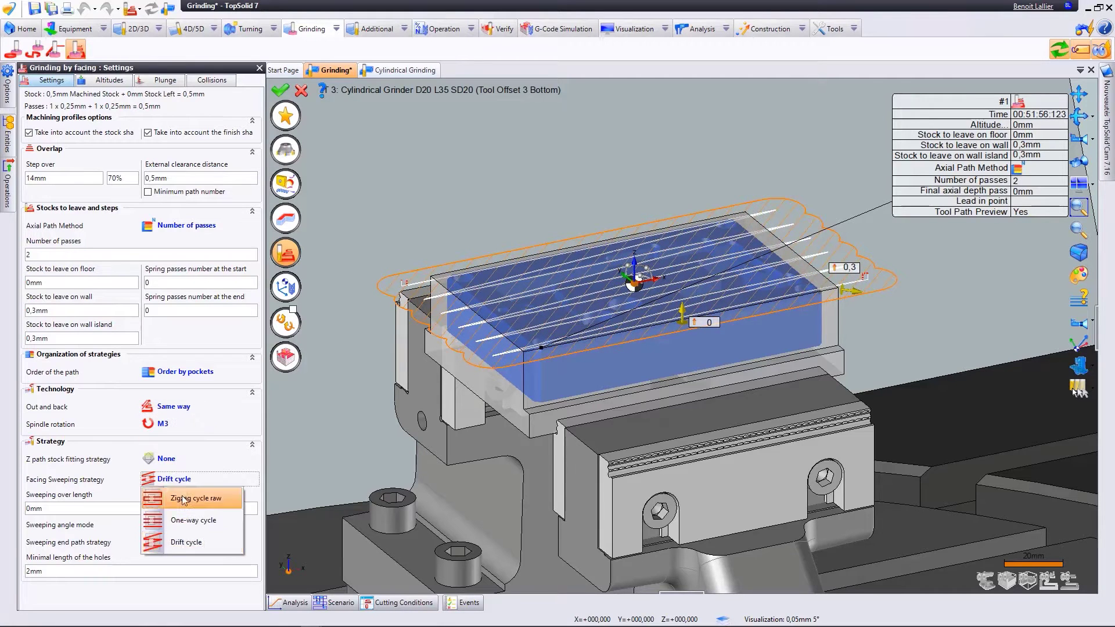
left_click(185, 519)
left_click(186, 545)
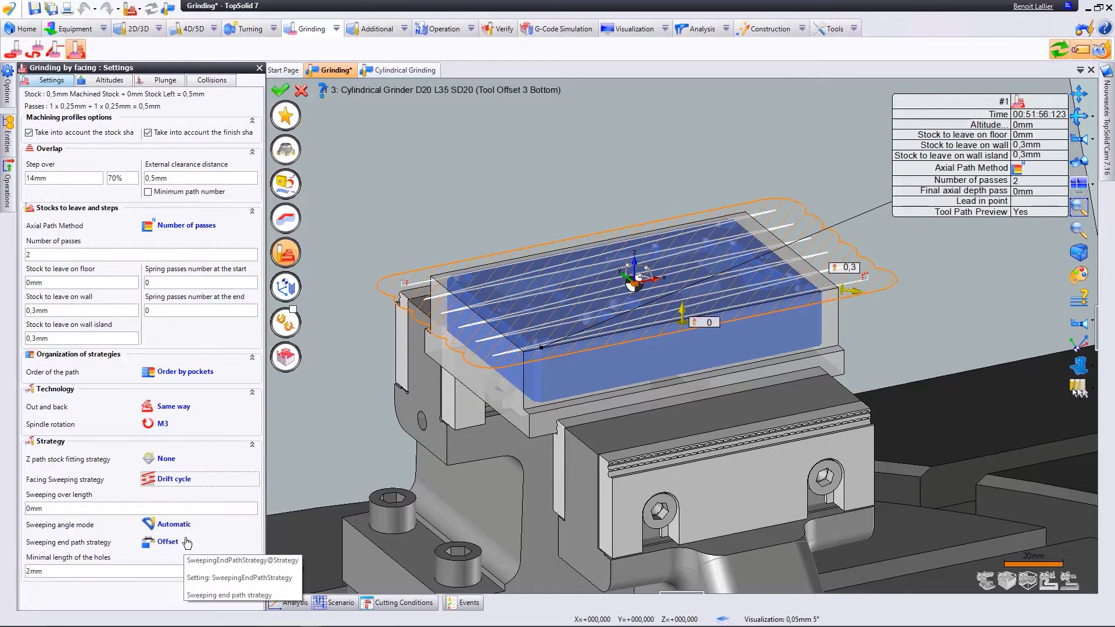
left_click(187, 447)
left_click(280, 90)
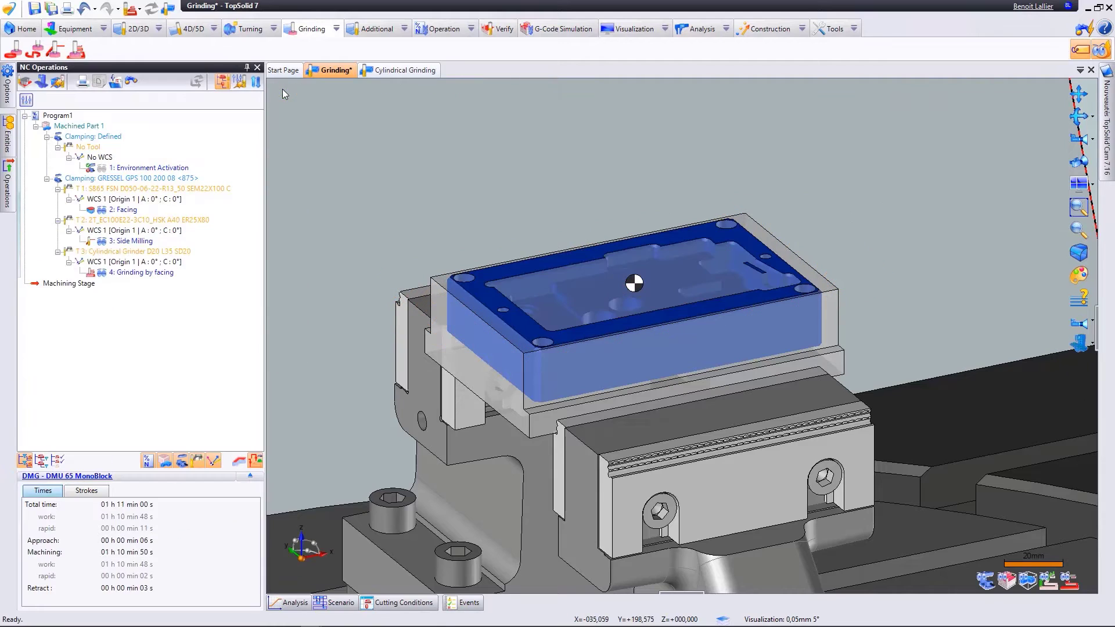
left_click(335, 30)
left_click(372, 75)
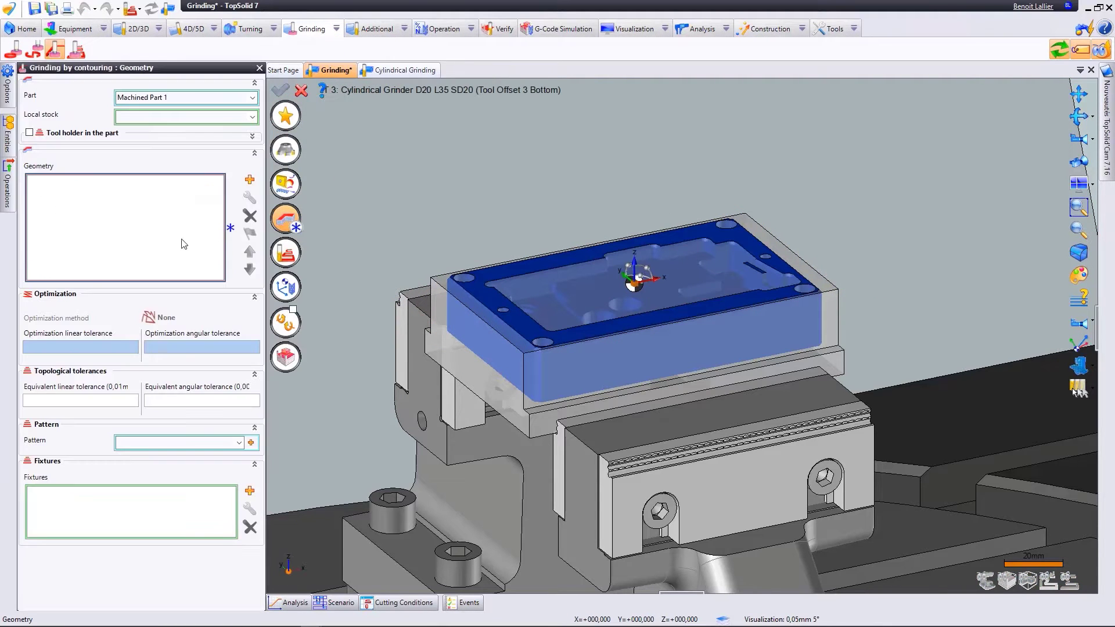
Pick the part face and set 2 radial passes, Alternate out-and-back, and start From top.
left_click(583, 364)
left_click(285, 253)
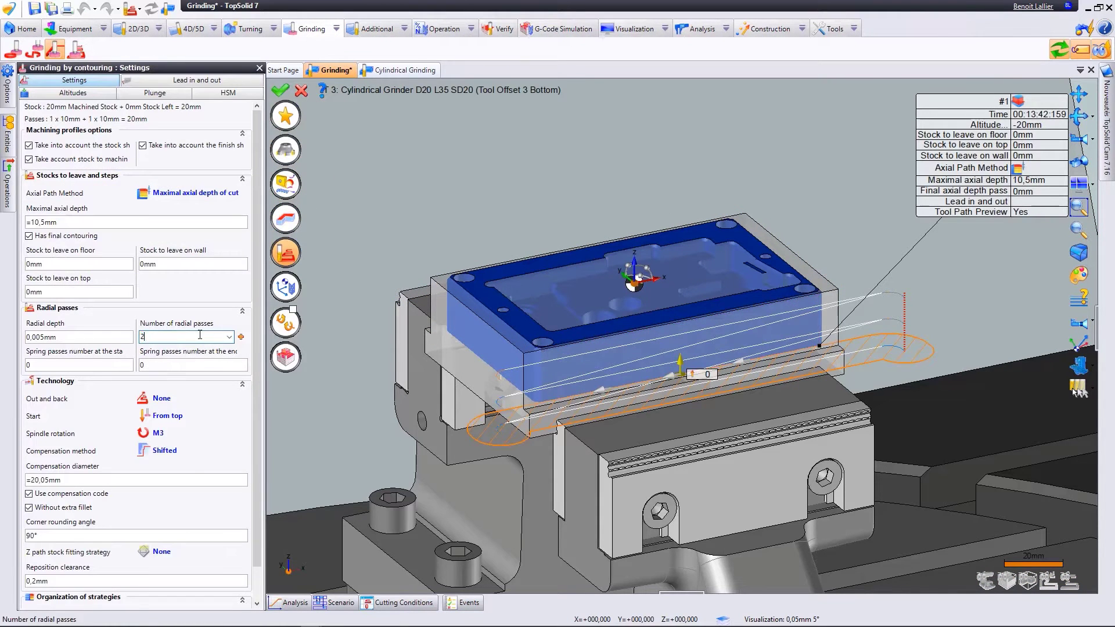
key("Tab")
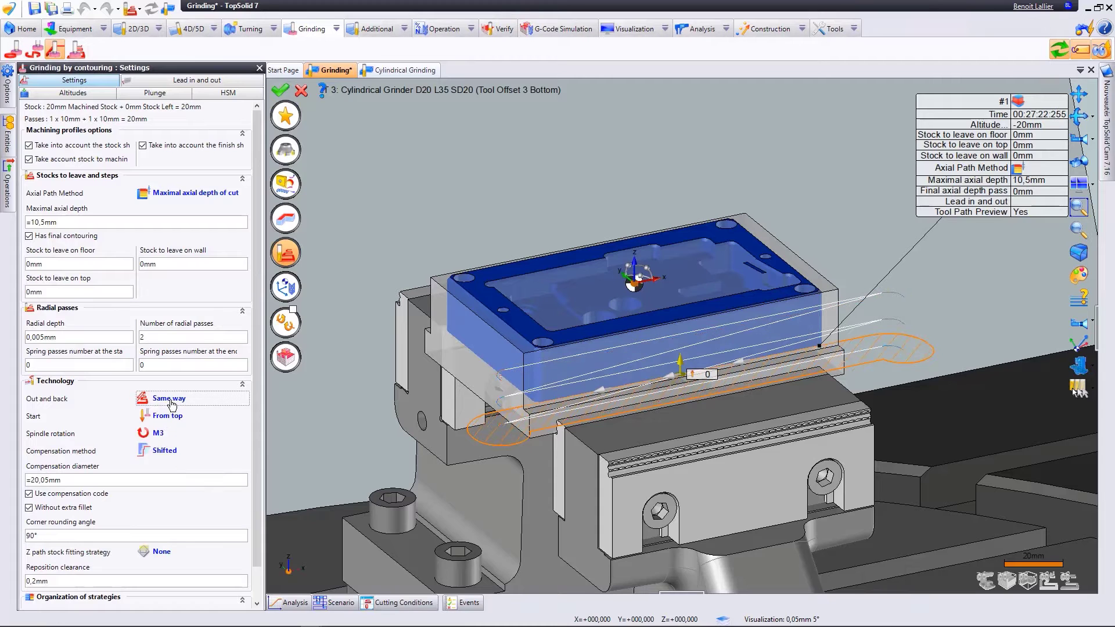
key("Tab")
key("Down")
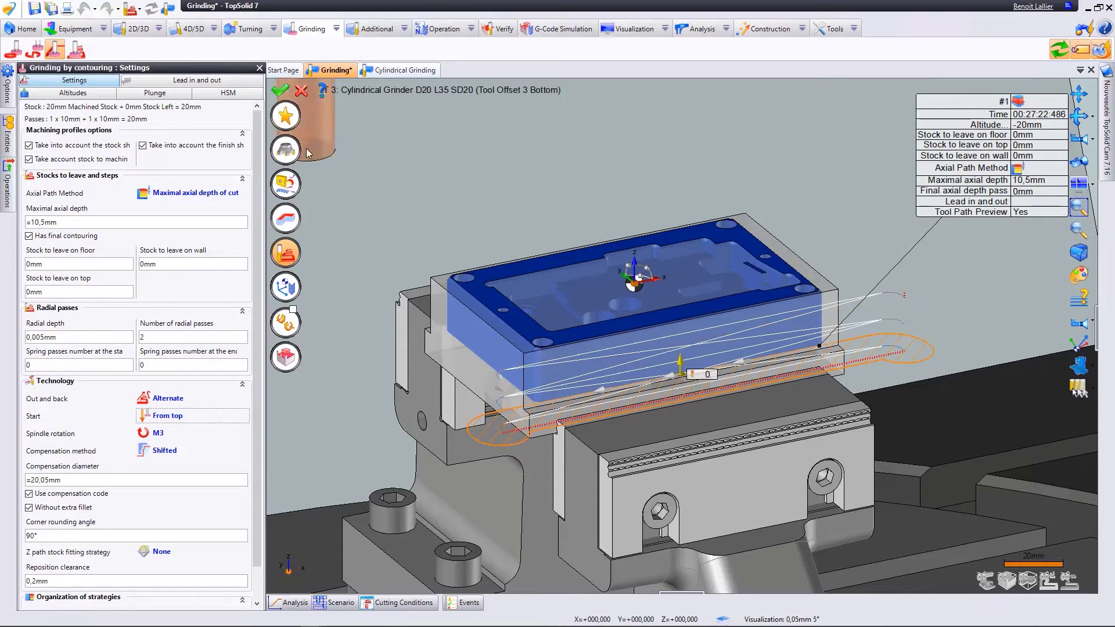
Validate the grinding by contouring, speed up its simulation, then open Cylindrical Grinding.
left_click(281, 92)
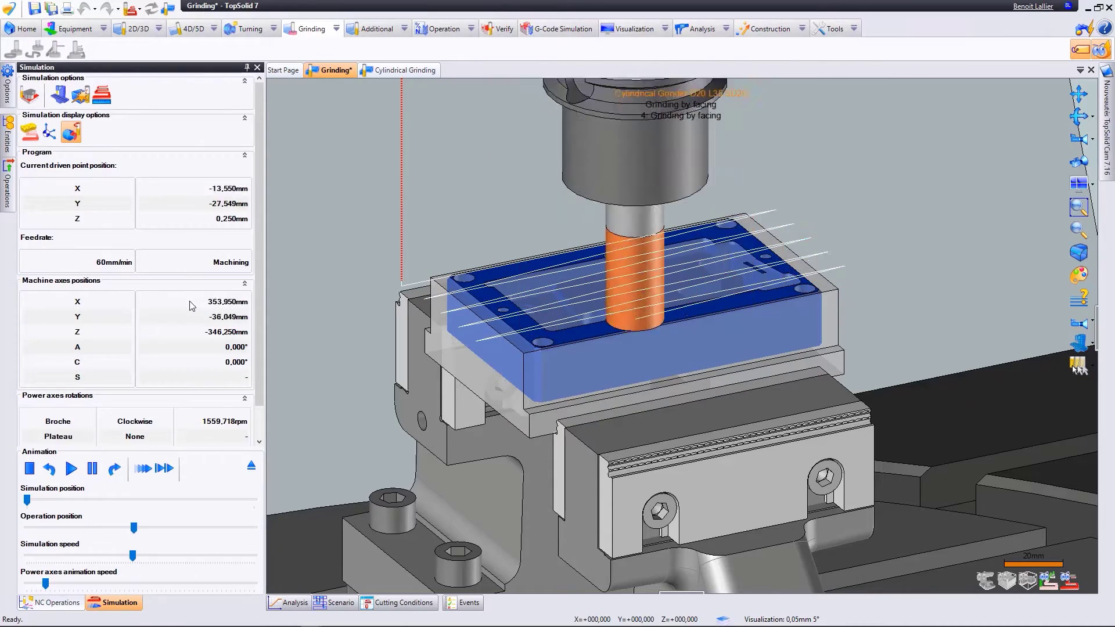
left_click_drag(45, 584, 135, 583)
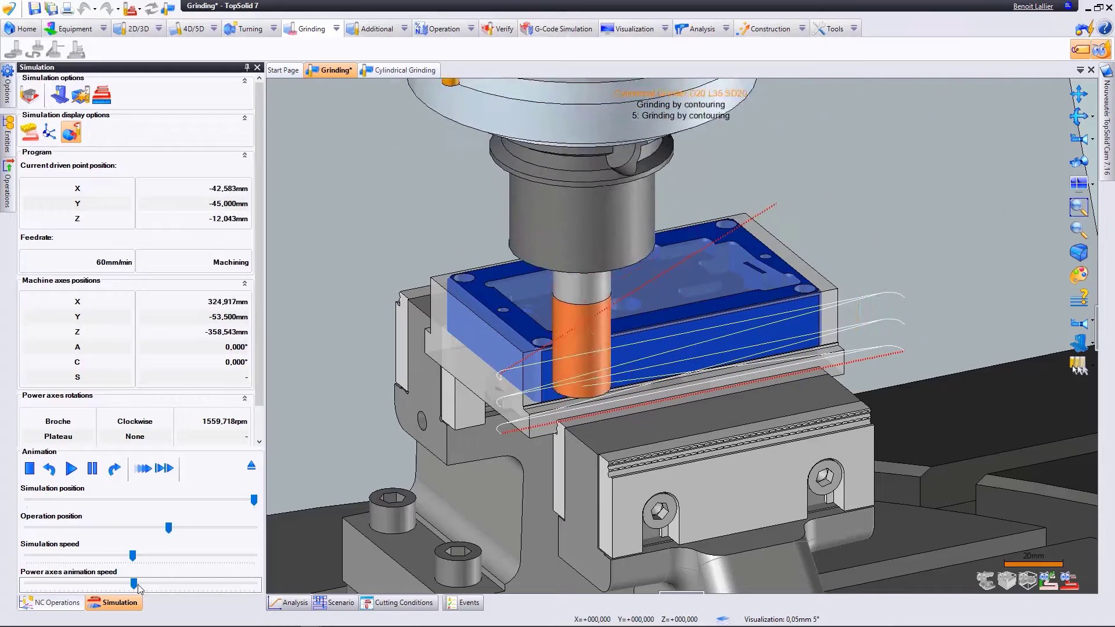
left_click(377, 70)
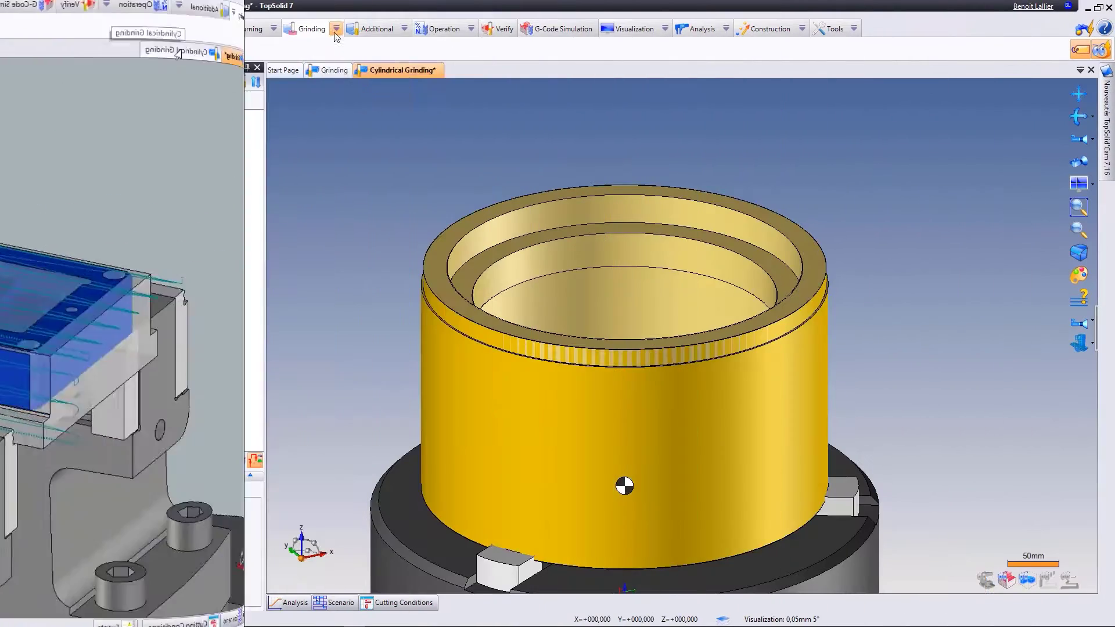
Add a cylindrical grinding by facing operation on the ring's top face.
left_click(285, 219)
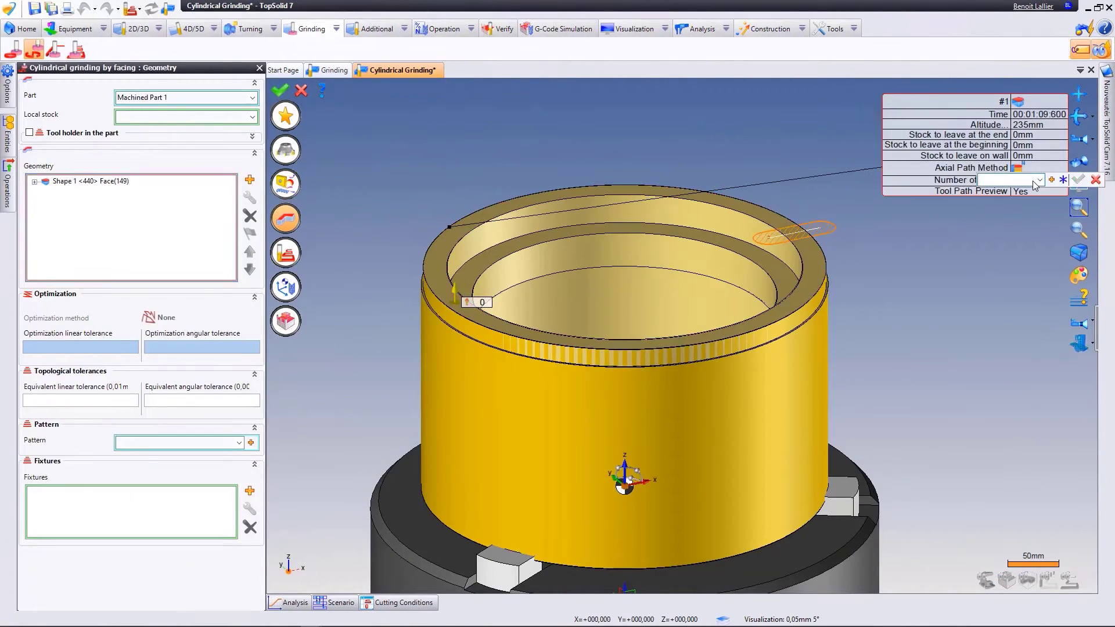
left_click(280, 90)
left_click(336, 28)
left_click(395, 42)
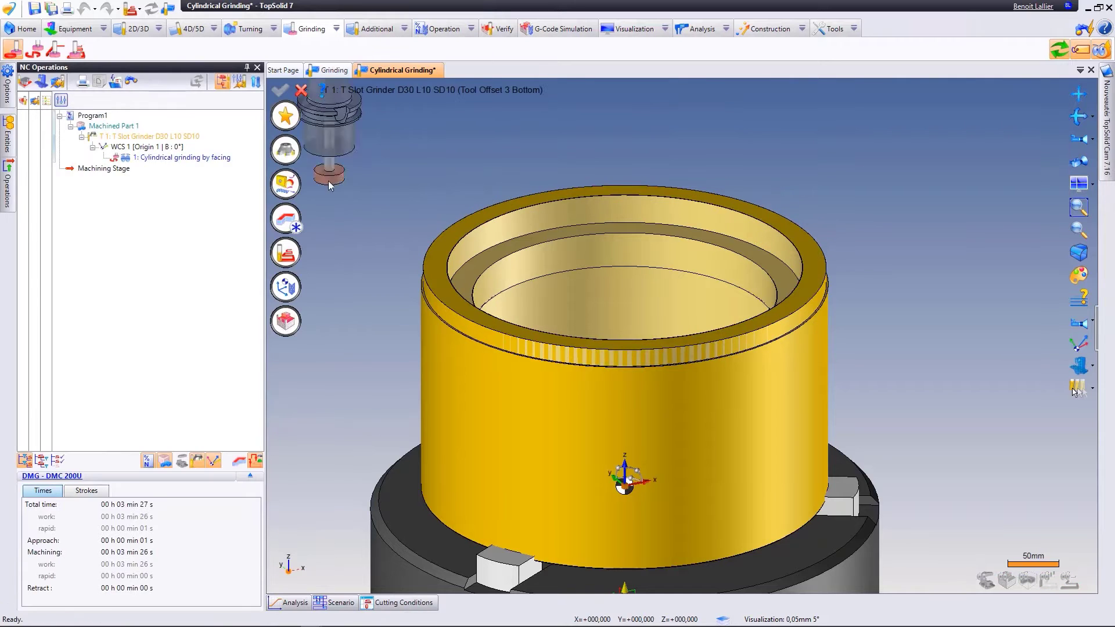
Grind the ring's edge by cylindrical contouring with 5 passes, then simulate it.
left_click(768, 234)
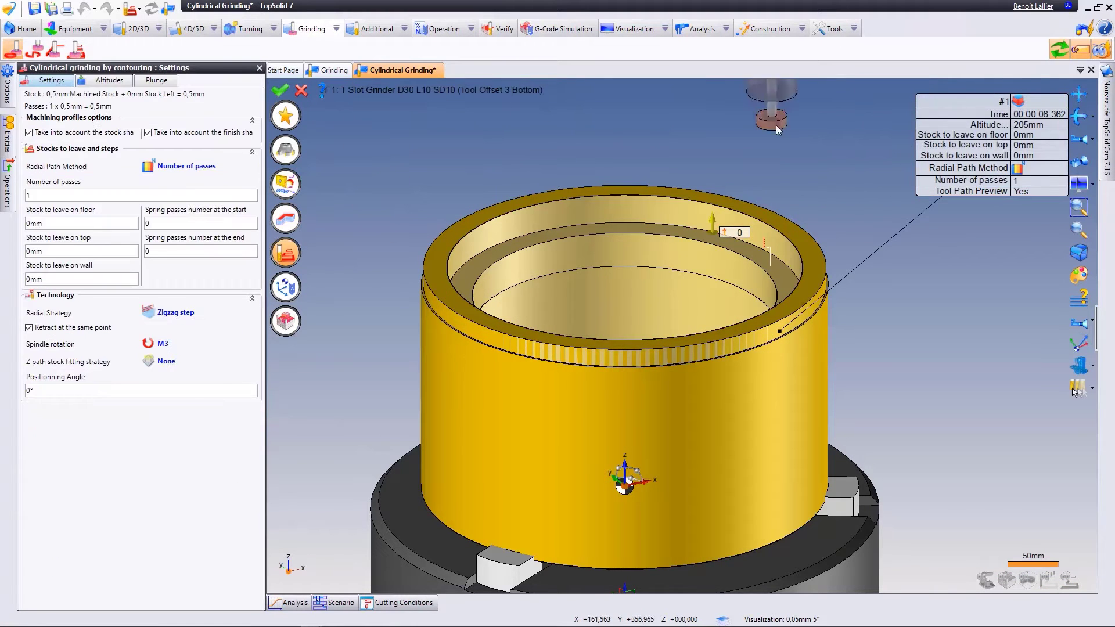
left_click(1036, 180)
type("5")
key("Return")
left_click(280, 89)
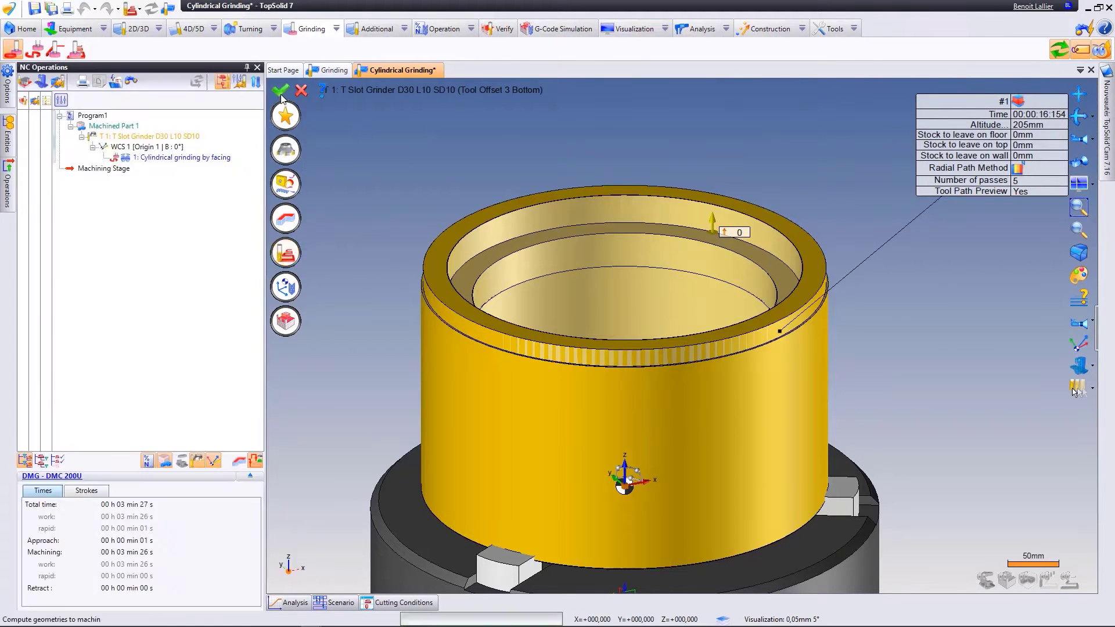
left_click(255, 460)
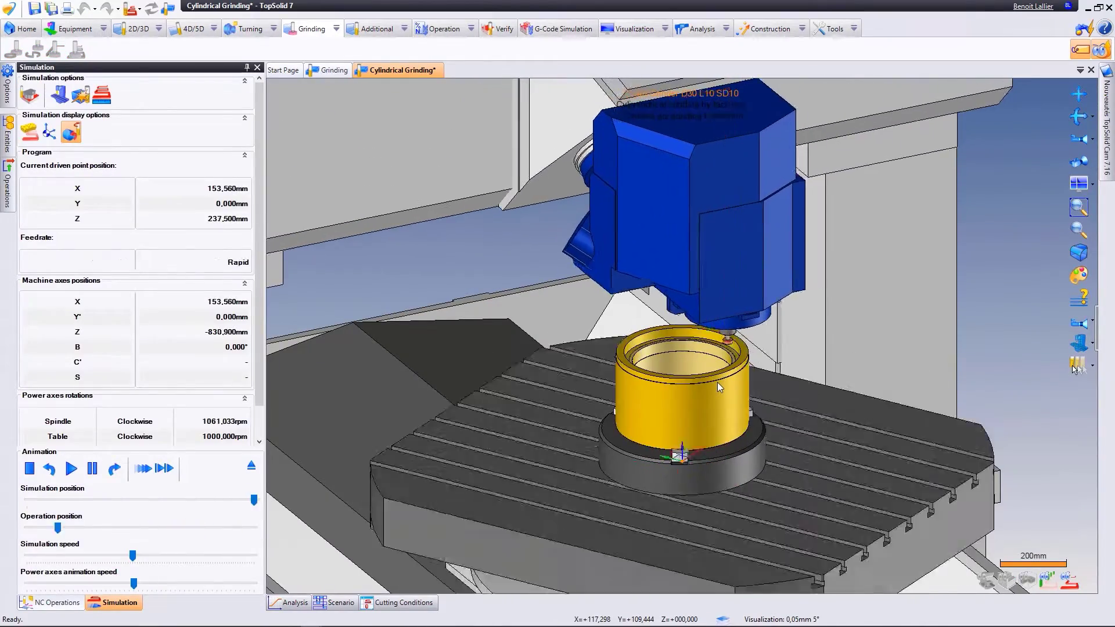
left_click(251, 469)
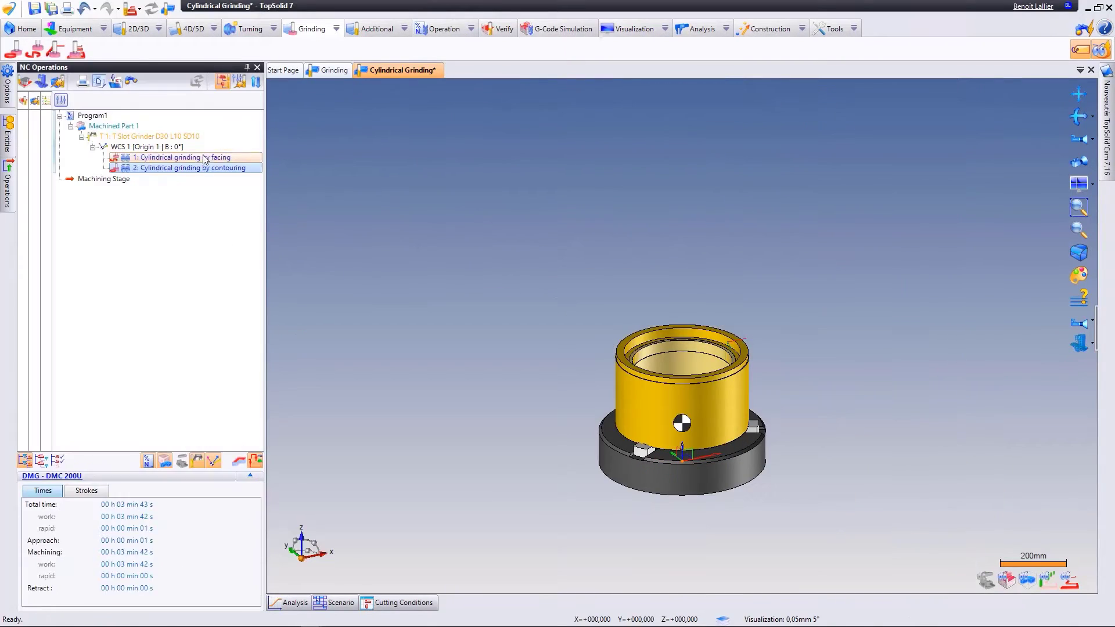
Change the cylindrical facing positioning angle to 45°, validate, and replay the machine simulation.
double_click(206, 158)
left_click(287, 262)
left_click(104, 395)
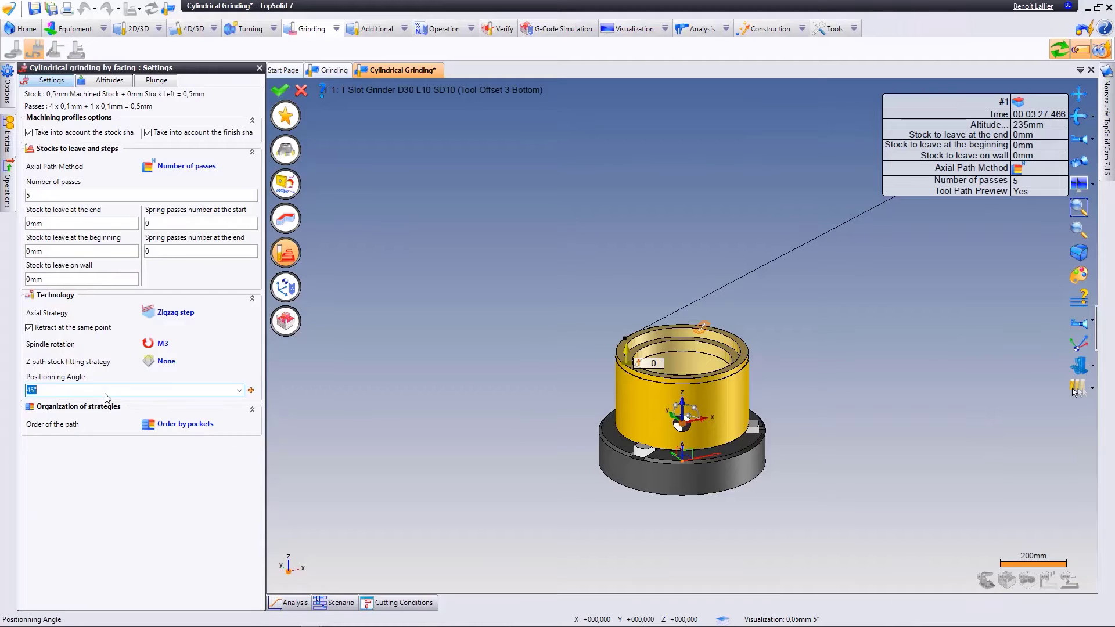
left_click(282, 91)
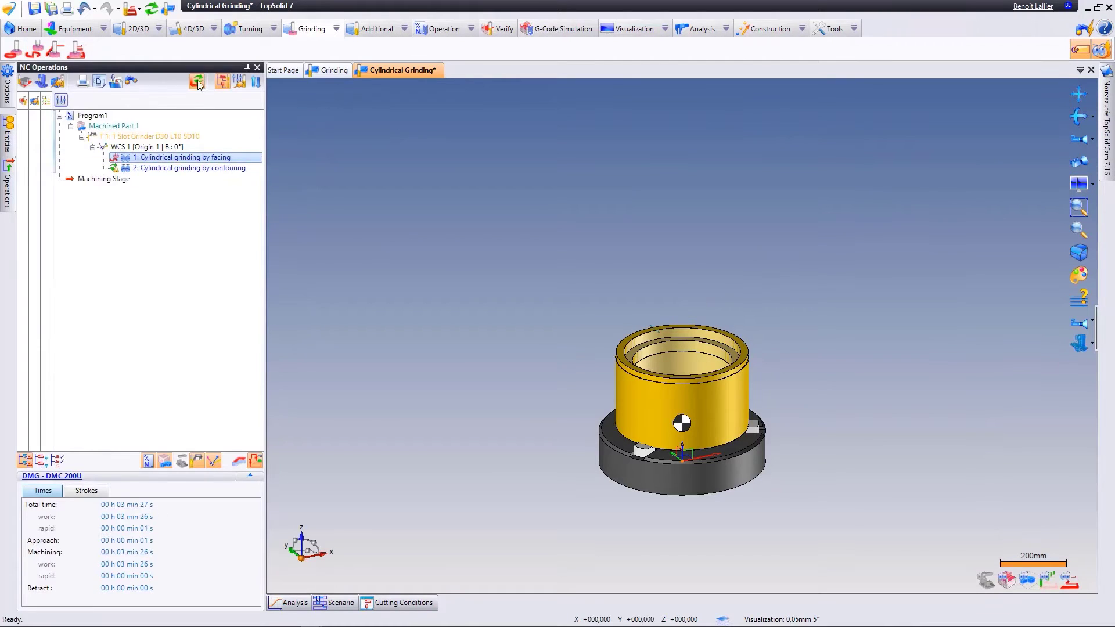
left_click(198, 84)
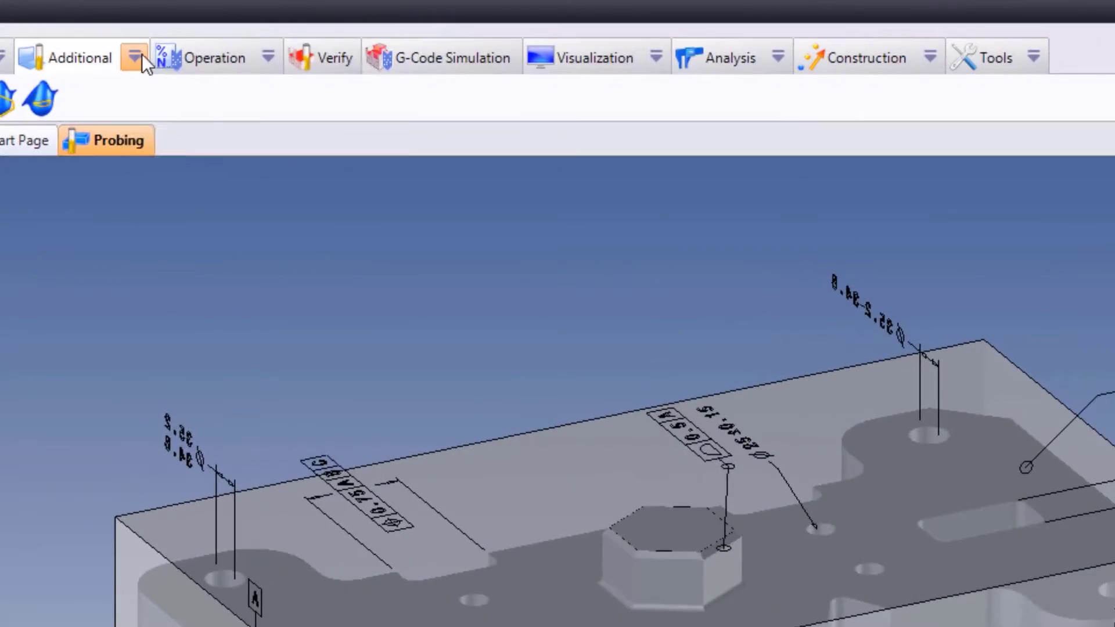
Start a Corner control-points probing operation with a 5 mm control depth.
left_click(141, 55)
left_click(356, 145)
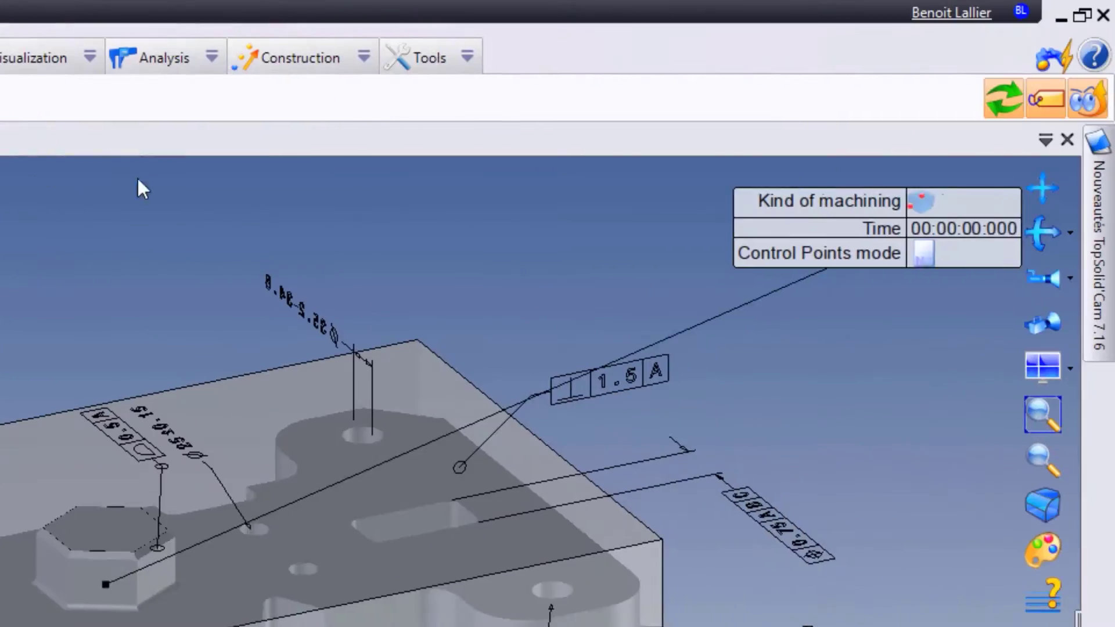
left_click(747, 200)
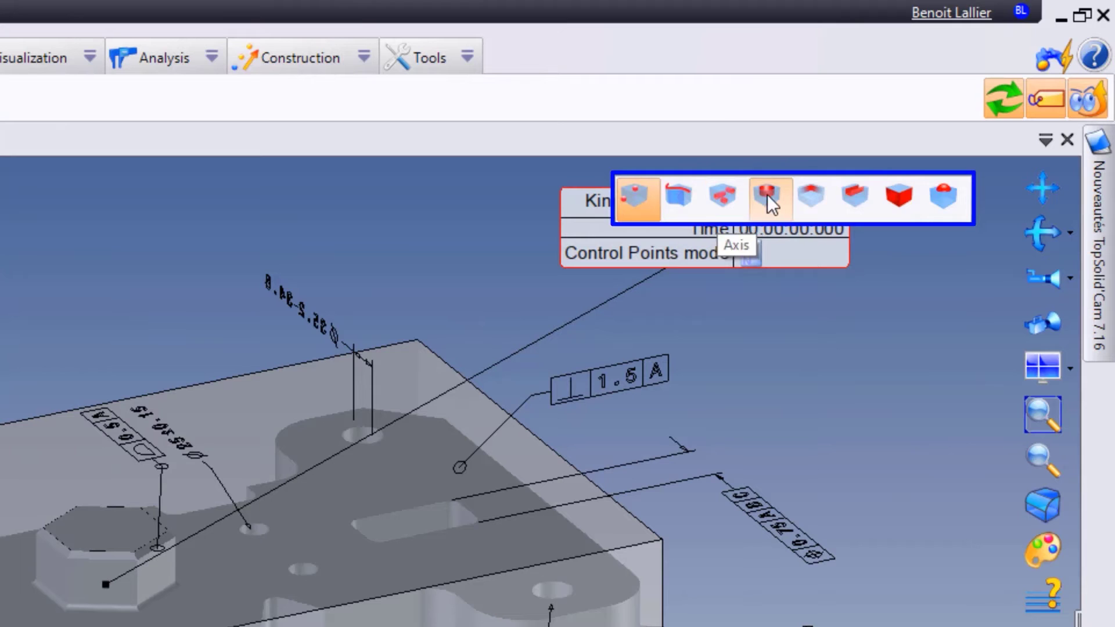
left_click(811, 195)
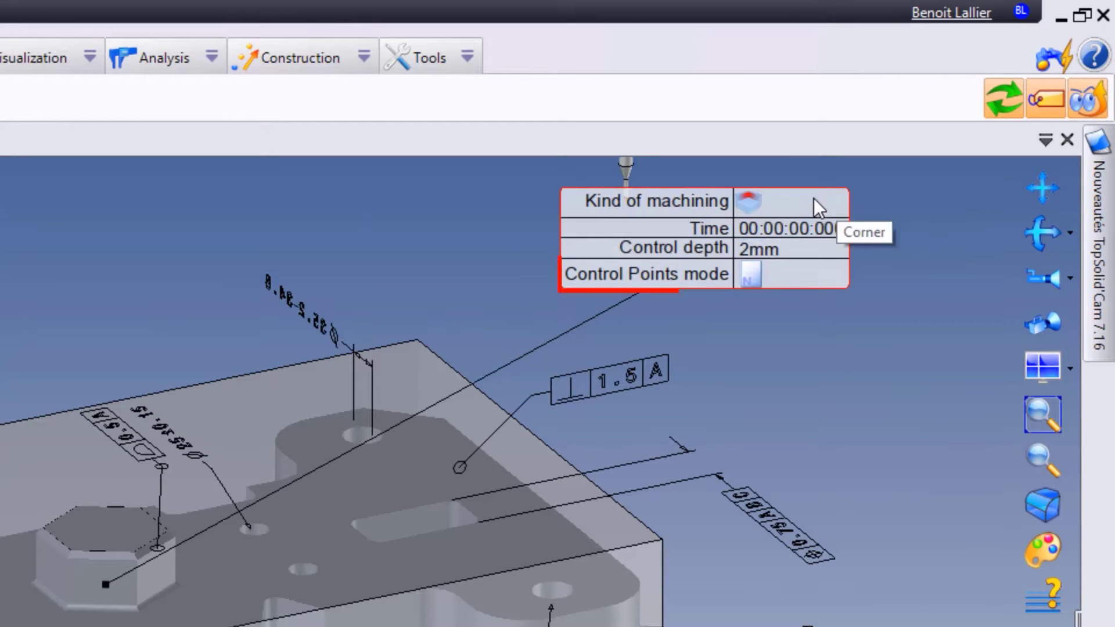
left_click(755, 249)
key("Return")
left_click(749, 274)
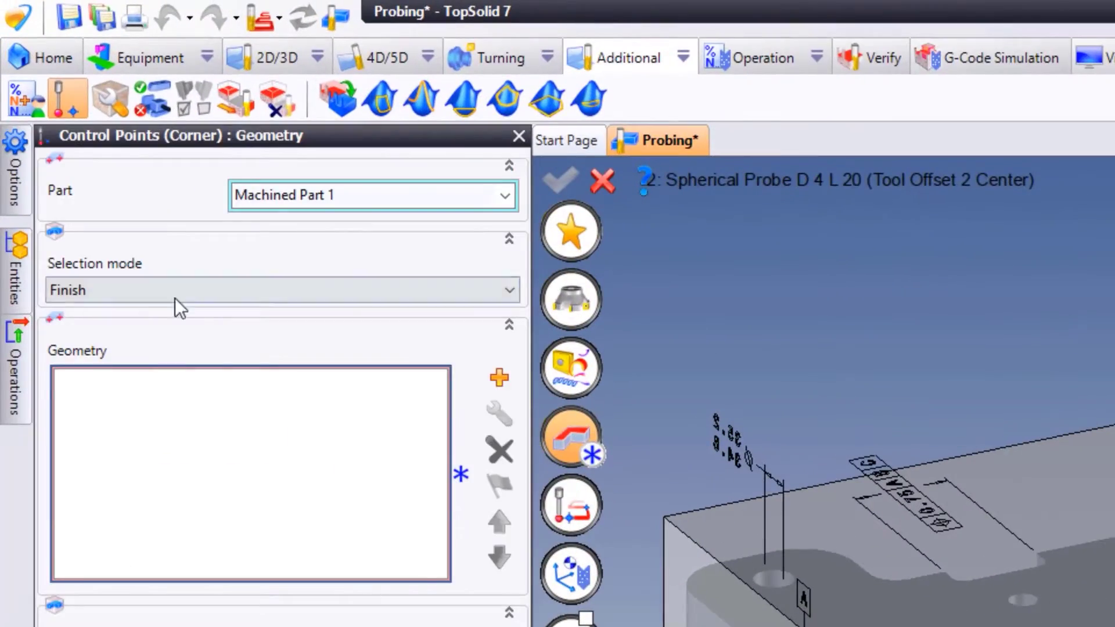
Select the block's corner faces and make the control points set the part origin.
left_click(176, 290)
left_click(168, 347)
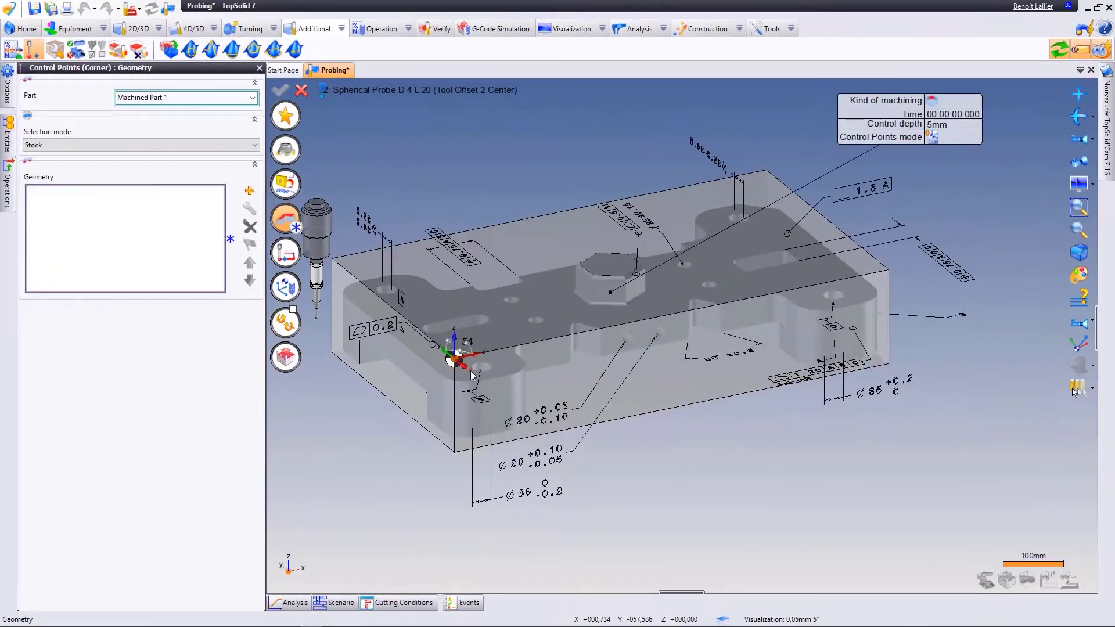
right_click(422, 184)
left_click(422, 186)
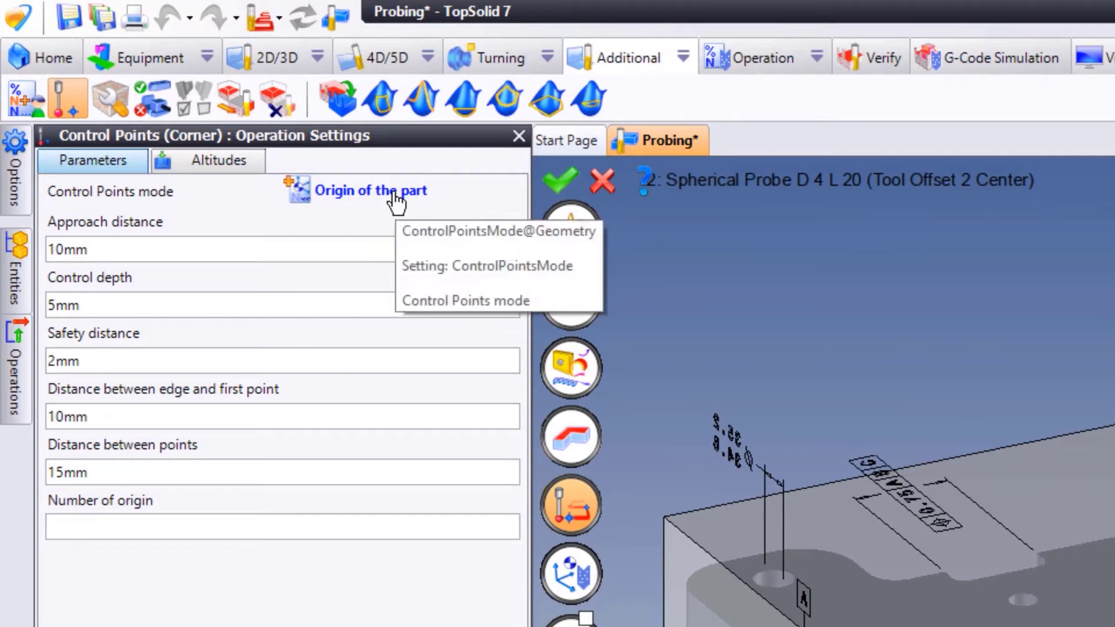
left_click(394, 197)
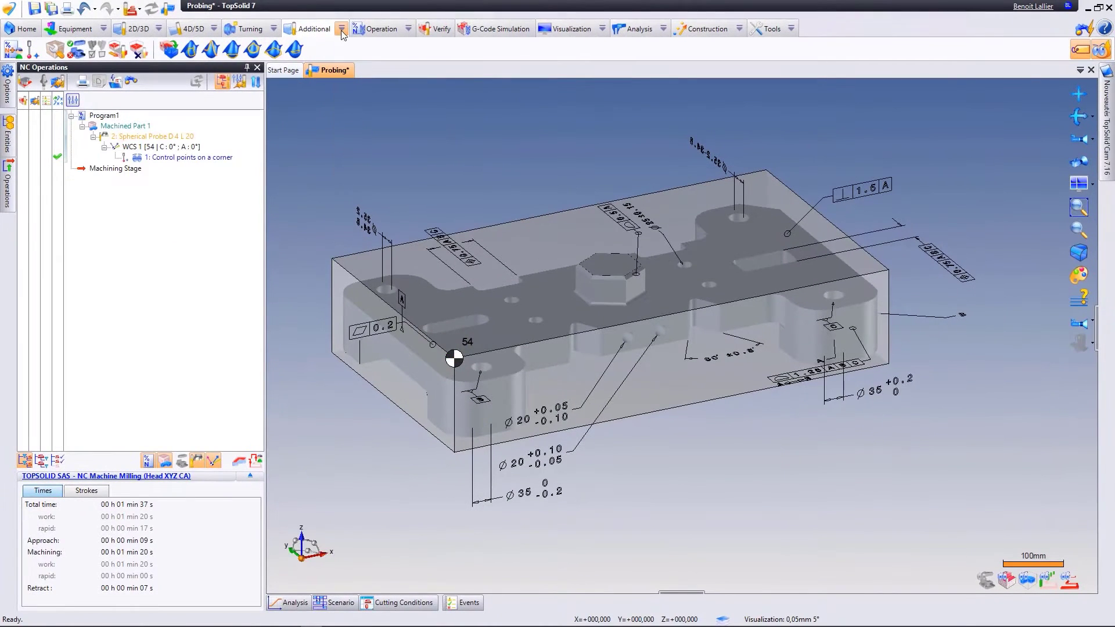
left_click(342, 29)
left_click(463, 119)
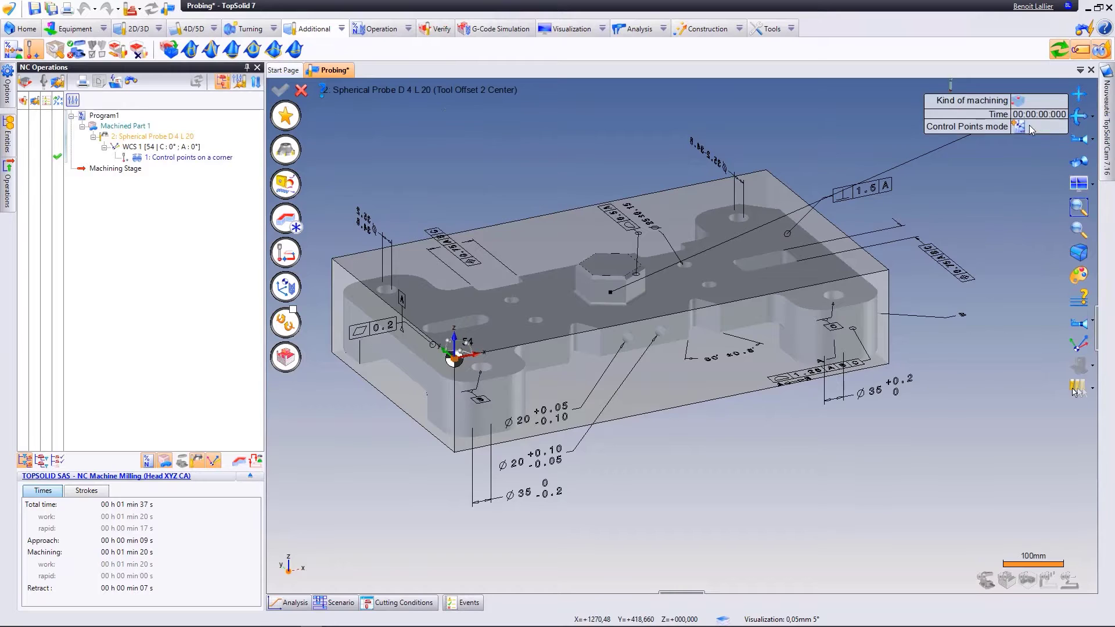
Set Individual points projection mode to Stock and place control points on the block's top face.
left_click(289, 221)
left_click(113, 335)
left_click(104, 355)
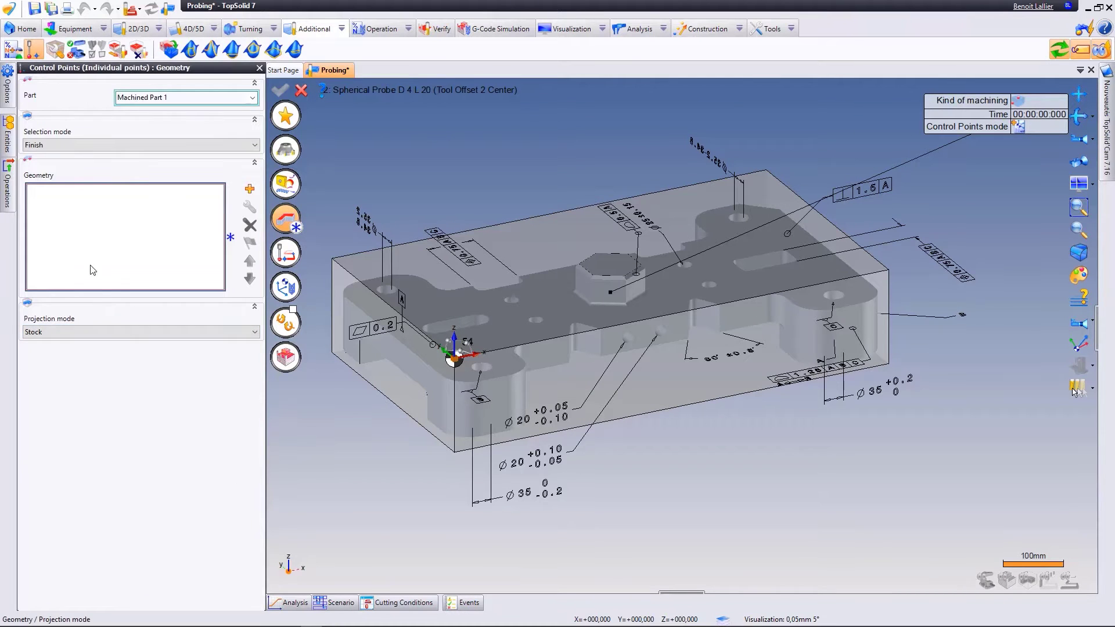
left_click(514, 302)
Fill in the origin number in Operation Settings, validate, and simulate the probe path.
left_click(285, 253)
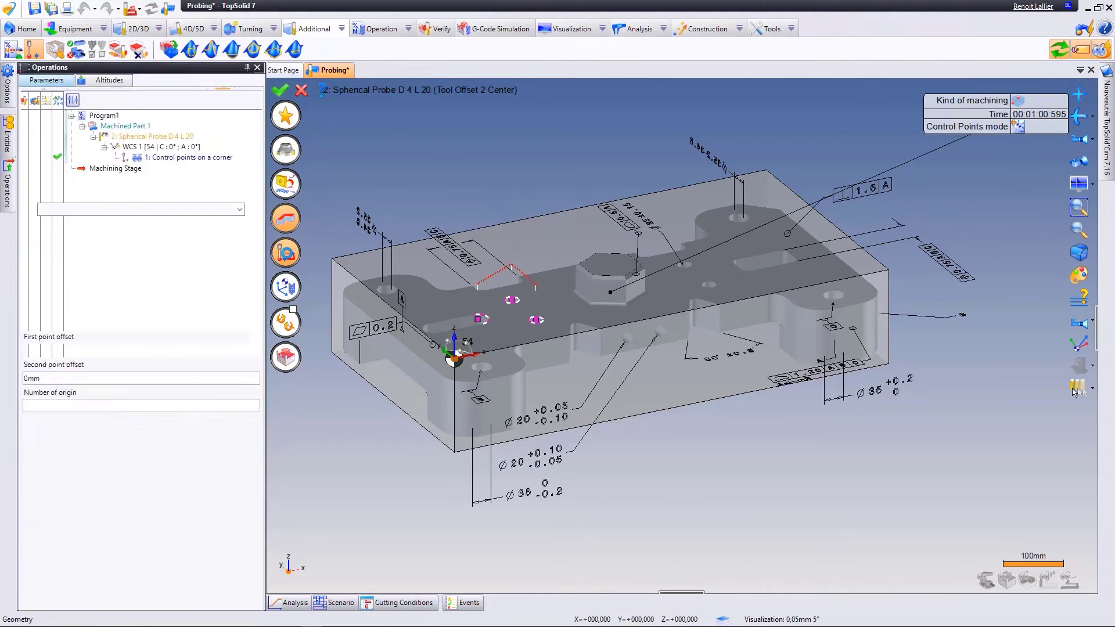
left_click(76, 181)
left_click(280, 89)
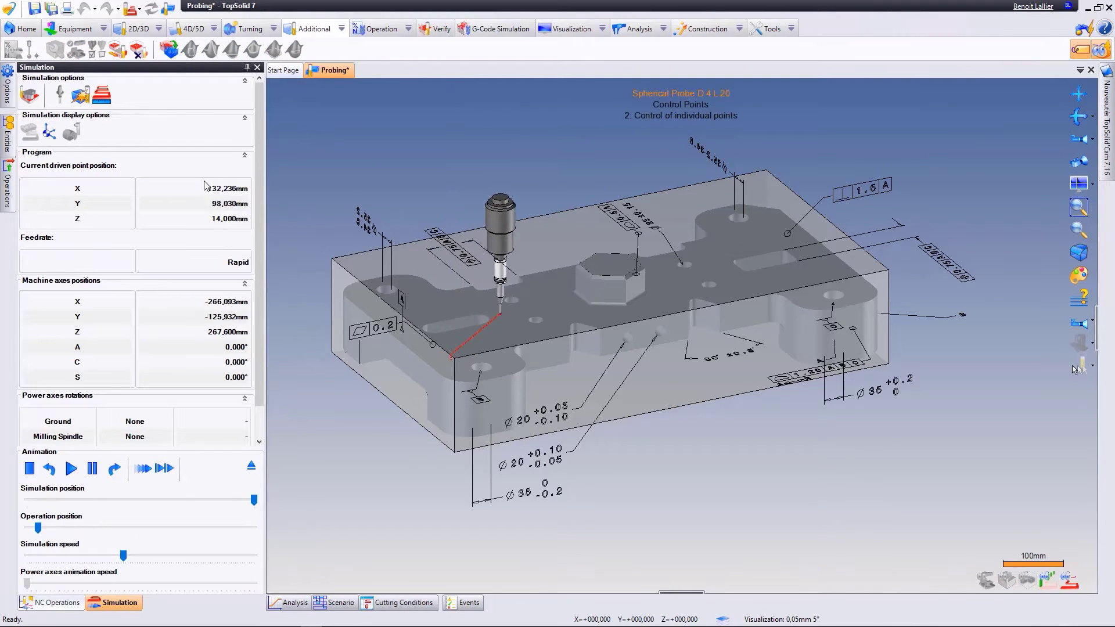
left_click(252, 467)
left_click(341, 29)
Add Slot/tongue control points on the part's slot with Control report mode.
left_click(377, 65)
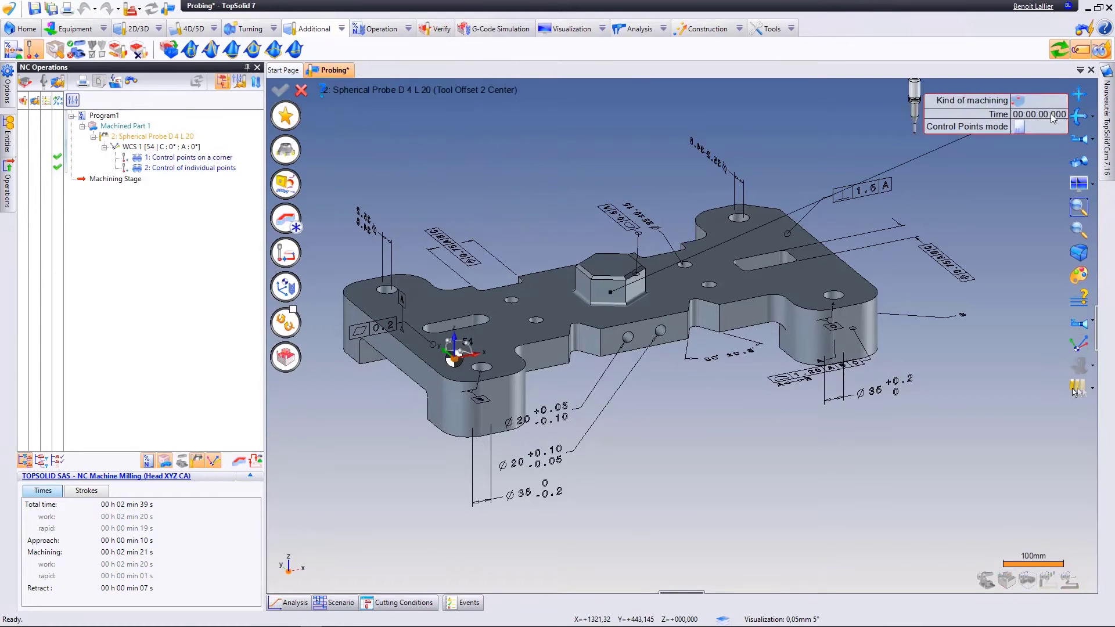
left_click(1056, 103)
left_click(282, 224)
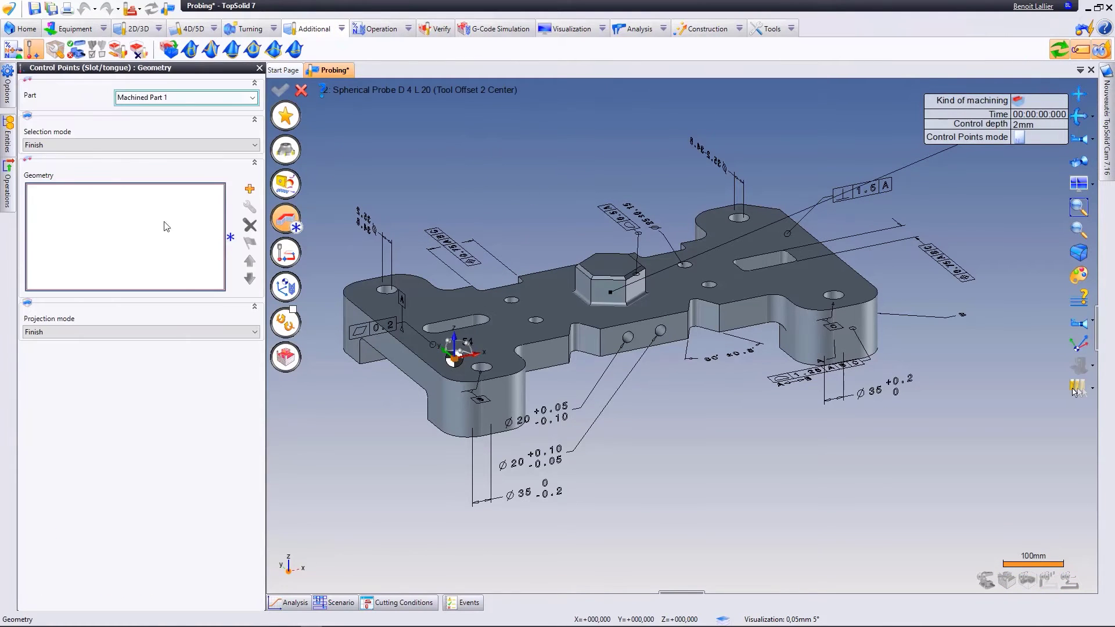
left_click(464, 325)
left_click(285, 253)
left_click(201, 96)
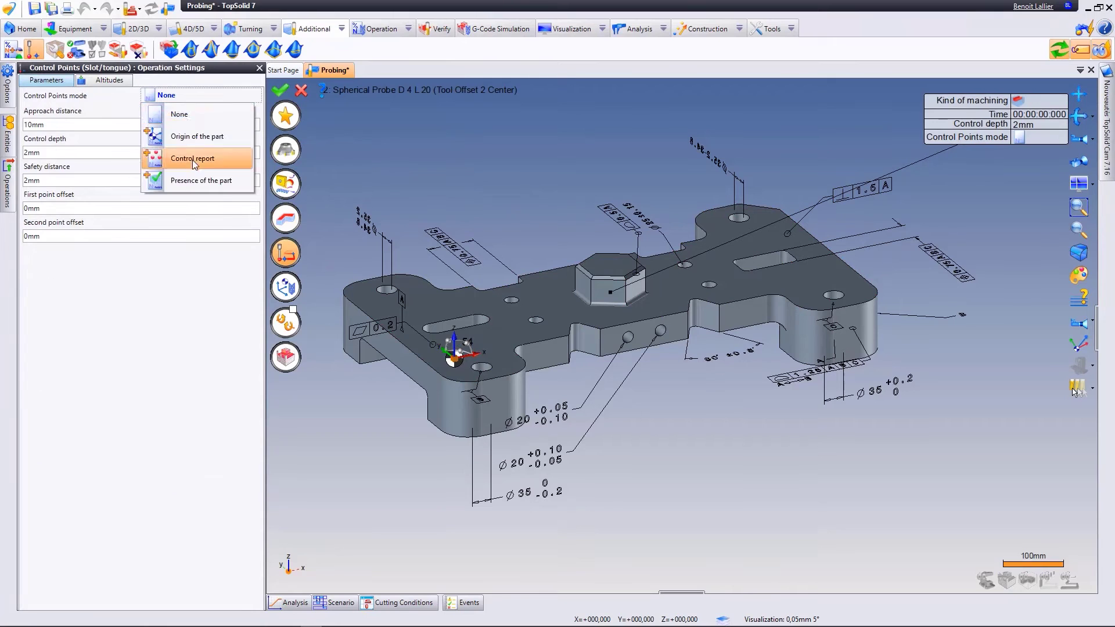
left_click(194, 162)
left_click(280, 91)
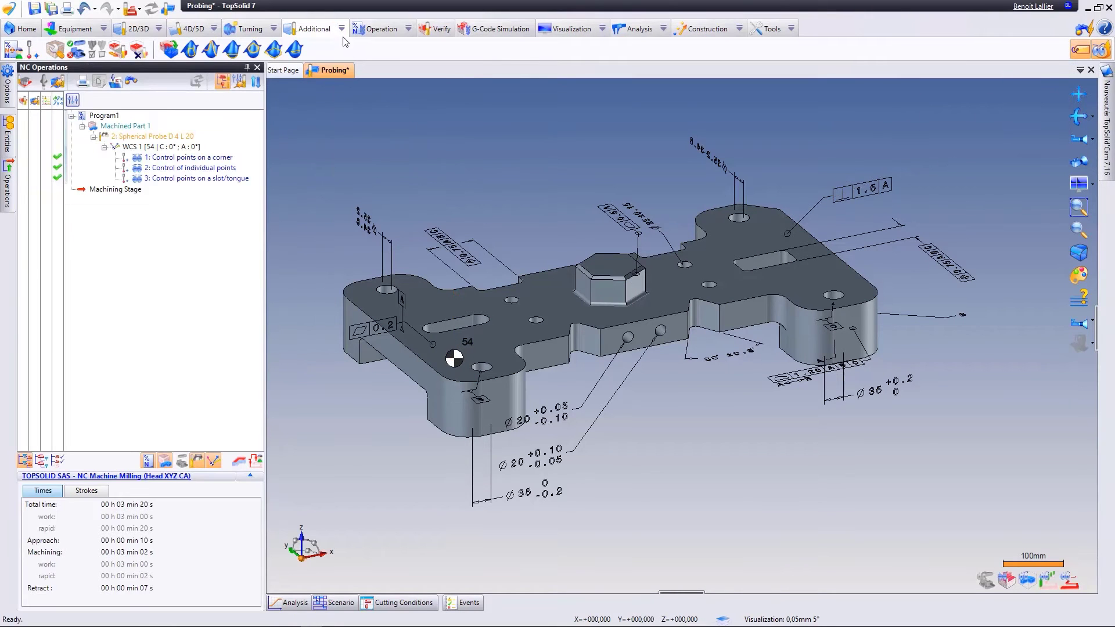
Add Rectangle control points, then select all four operations to preview their toolpaths.
left_click(33, 49)
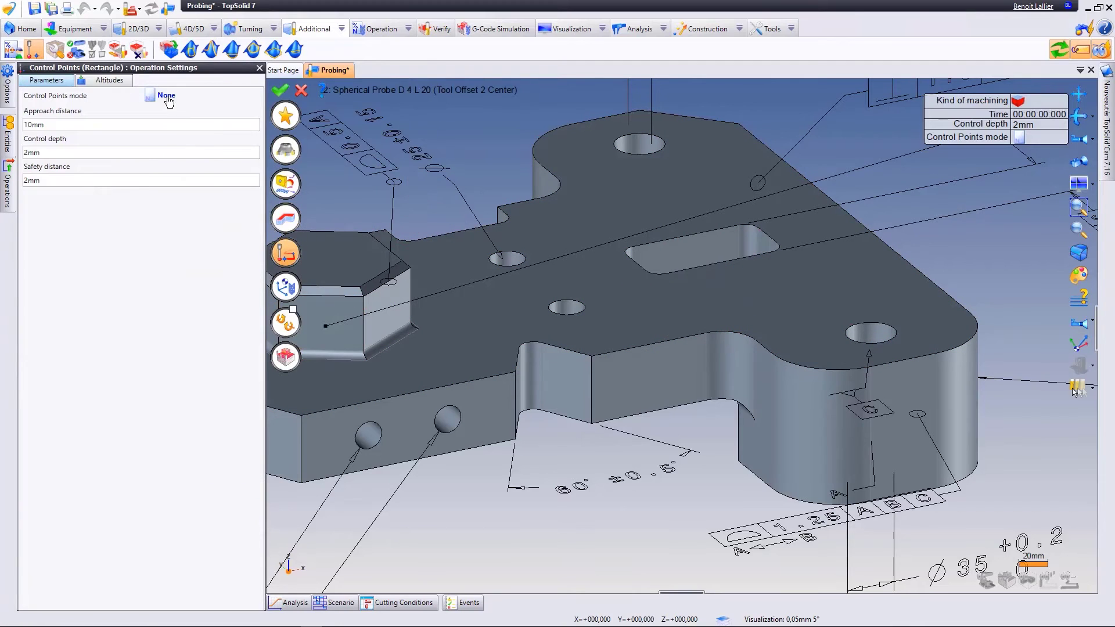
left_click(168, 101)
left_click(280, 91)
left_click(168, 189, "shift")
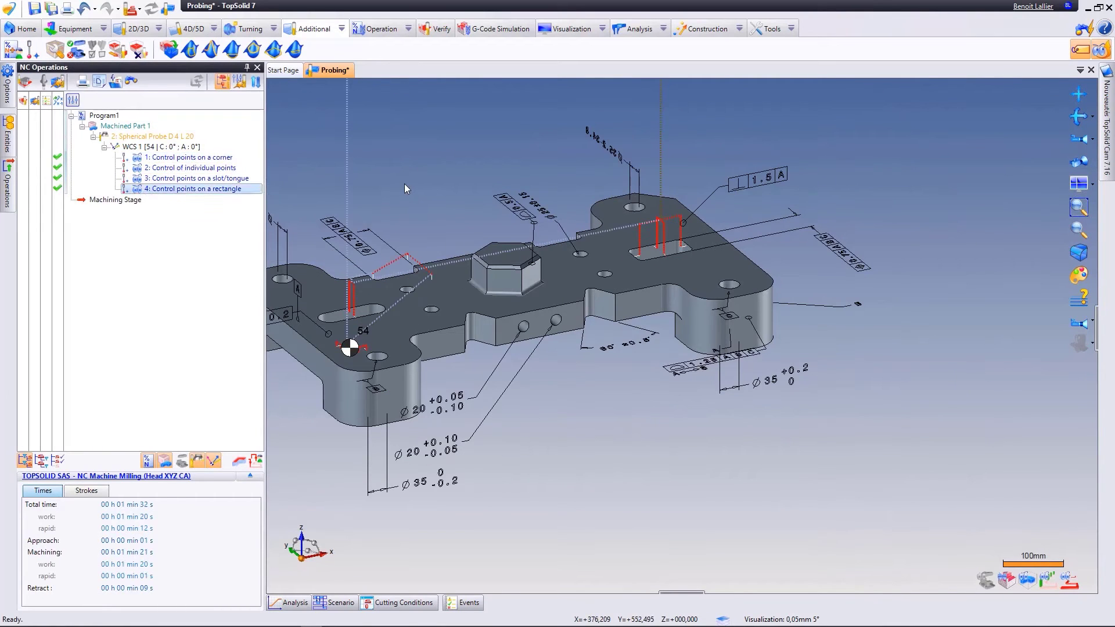
Start a new control-points operation with Cylinder as the kind of machining.
left_click(341, 30)
left_click(357, 66)
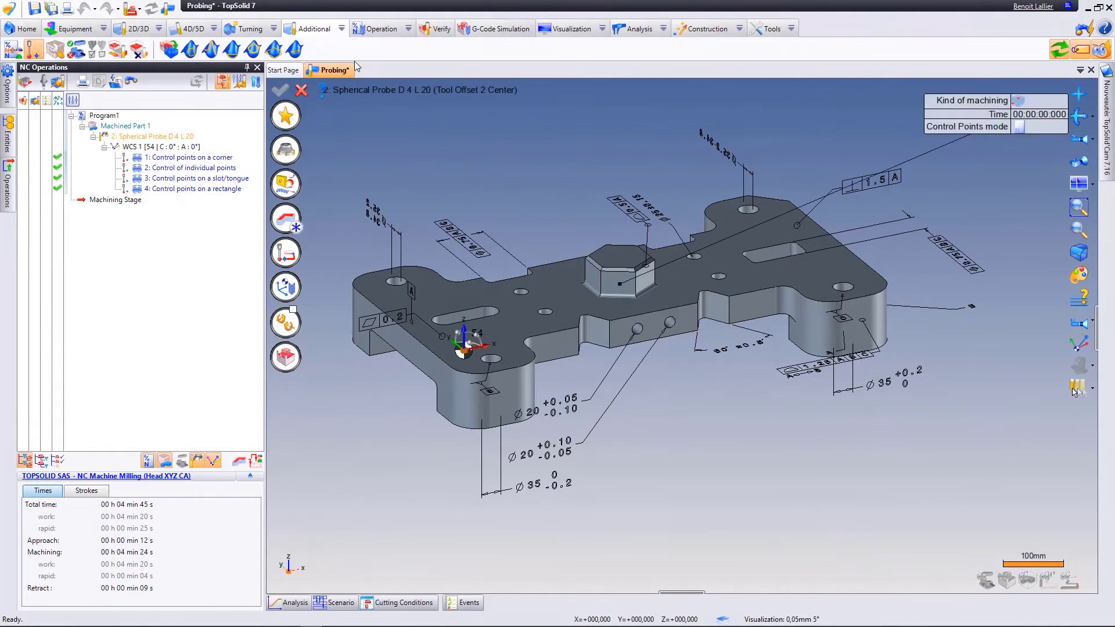
left_click(1014, 100)
left_click(288, 224)
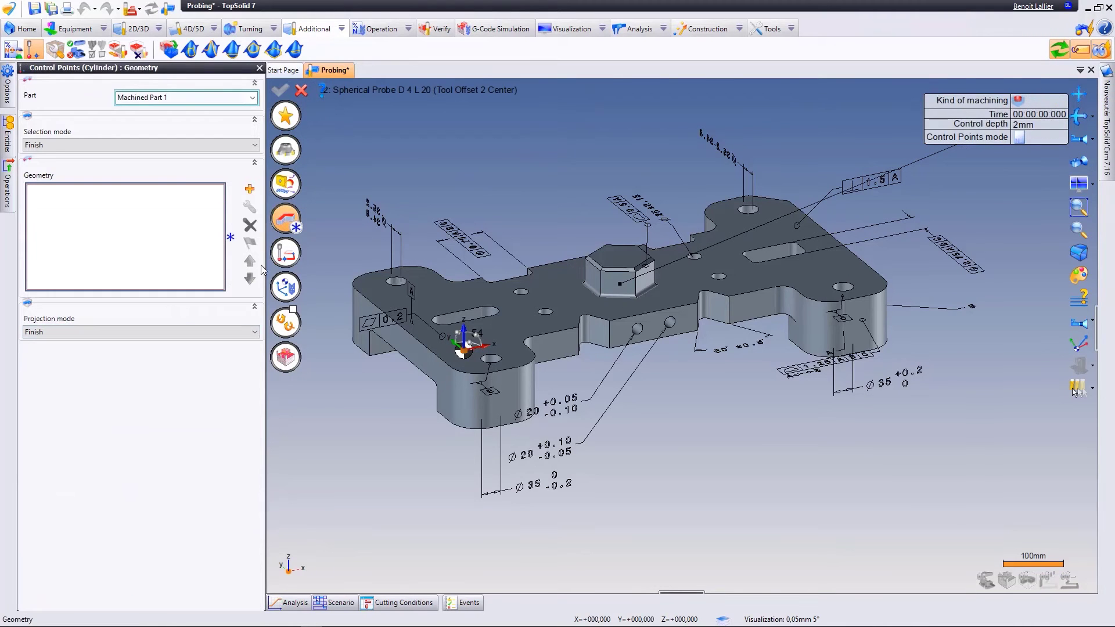